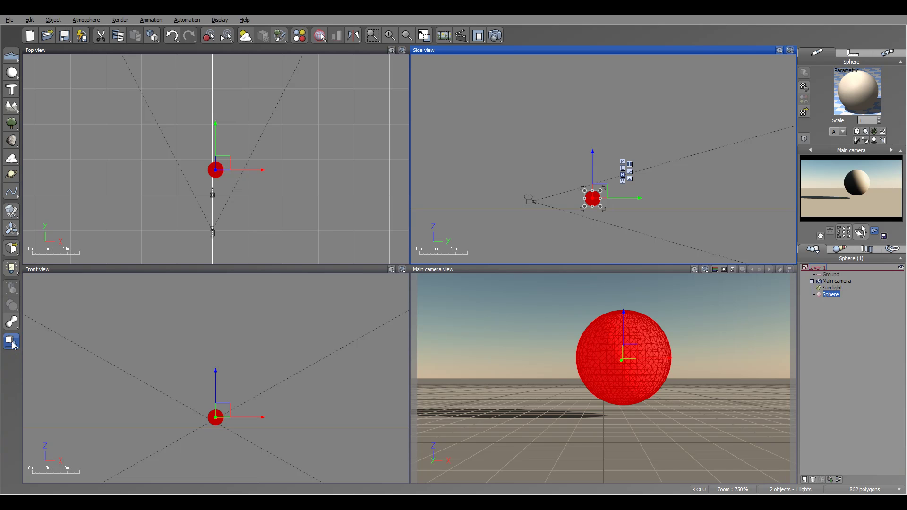
Drop the selected sphere straight down onto the ground plane.
{"action": "left_click", "coordinate": [12, 343]}
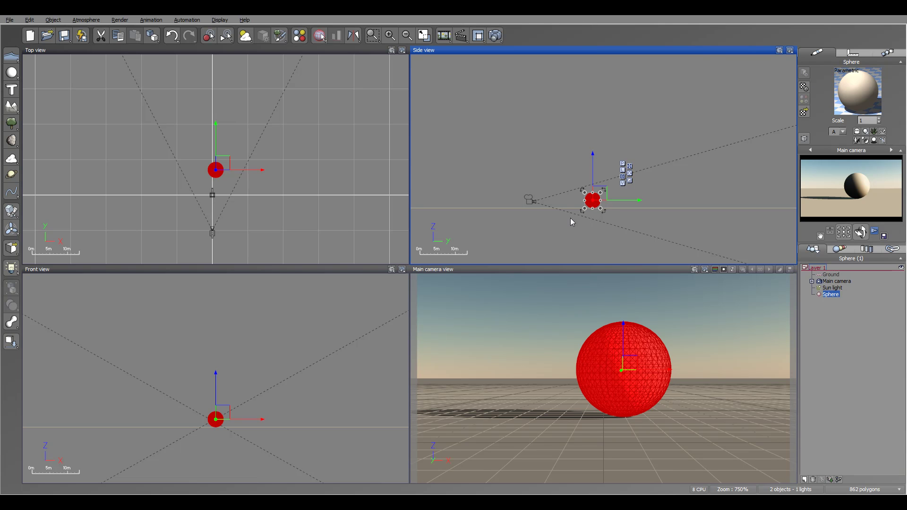
Load the Geekatplay Treehouse object from the Architecture category of the Vue9.5 collection into the scene.
{"action": "left_click", "coordinate": [9, 20]}
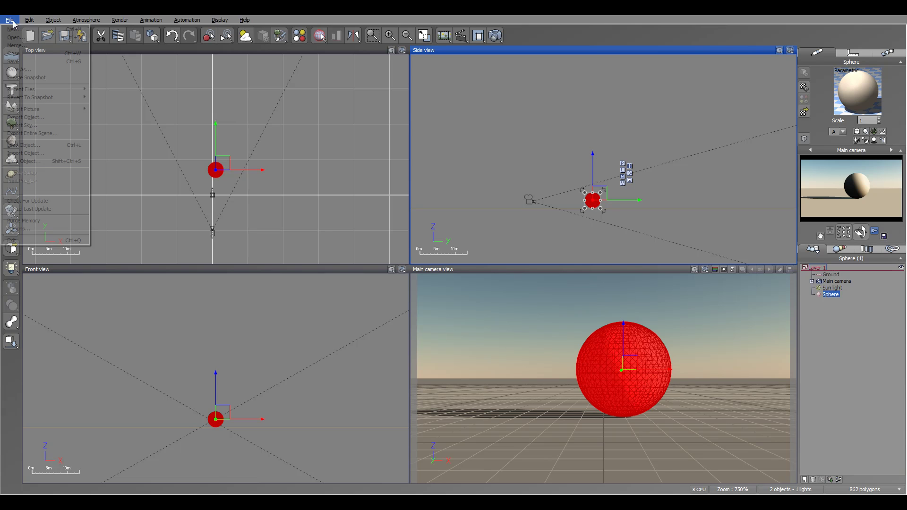
{"action": "left_click", "coordinate": [49, 149]}
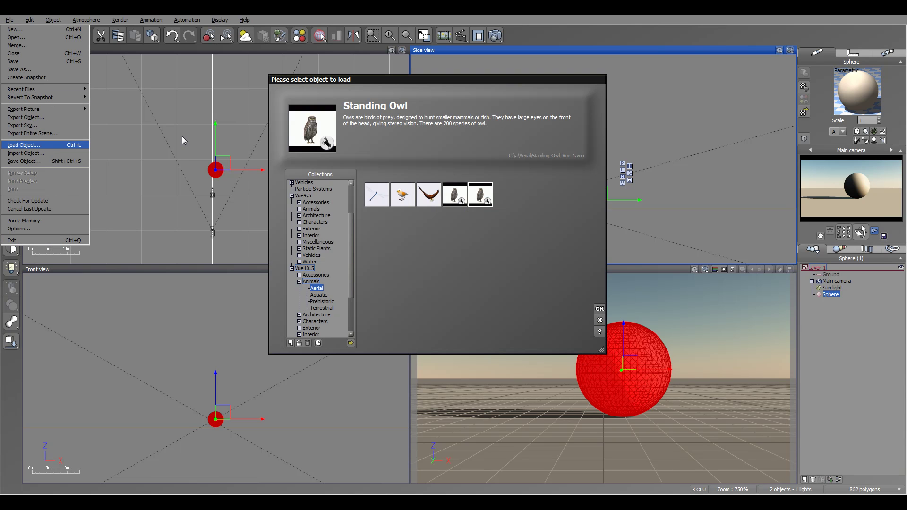
{"action": "scroll", "coordinate": [350, 250], "scroll_direction": "up", "scroll_amount": 4}
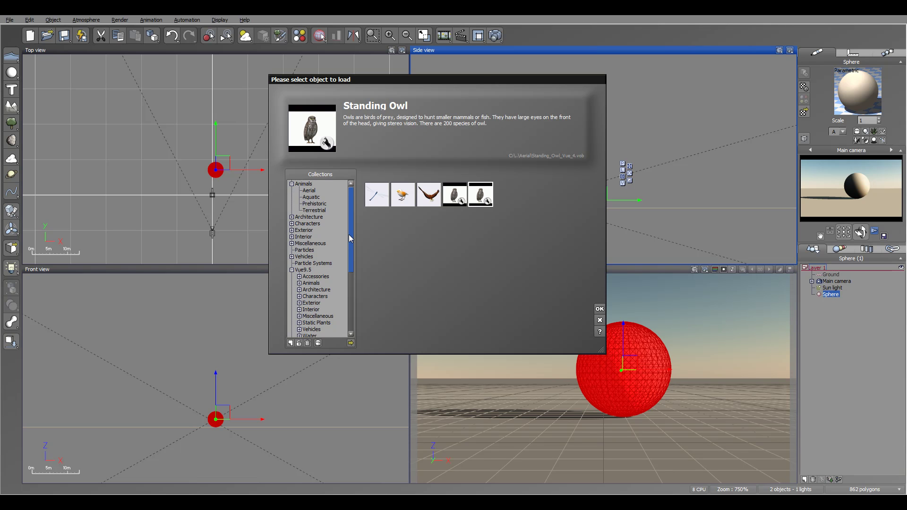
{"action": "left_click", "coordinate": [312, 217]}
{"action": "mouse_move", "coordinate": [348, 217]}
{"action": "left_mouse_down"}
{"action": "mouse_move", "coordinate": [347, 286]}
{"action": "mouse_move", "coordinate": [348, 234]}
{"action": "left_mouse_up"}
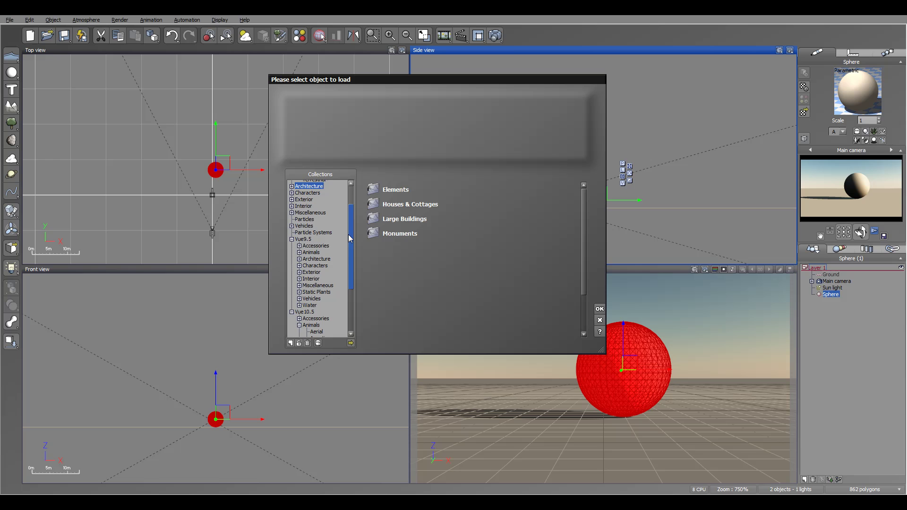
{"action": "left_click", "coordinate": [305, 240]}
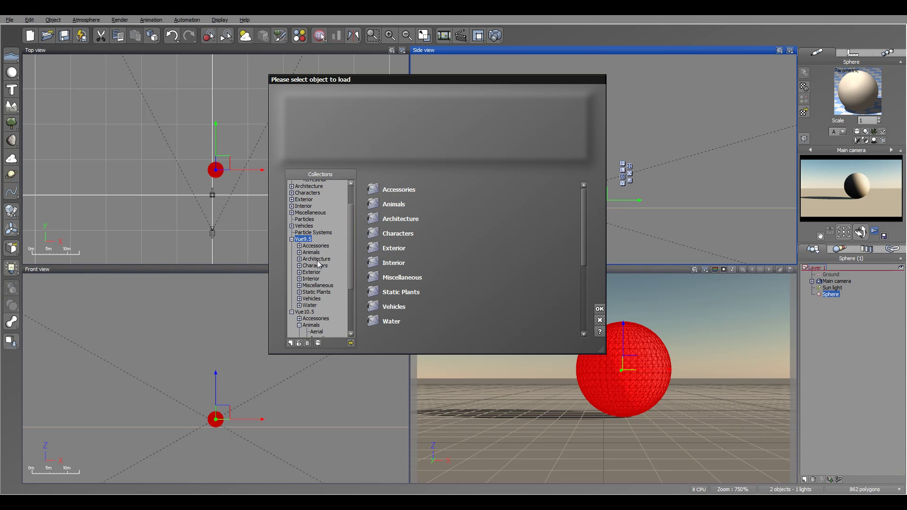
{"action": "left_click", "coordinate": [319, 263]}
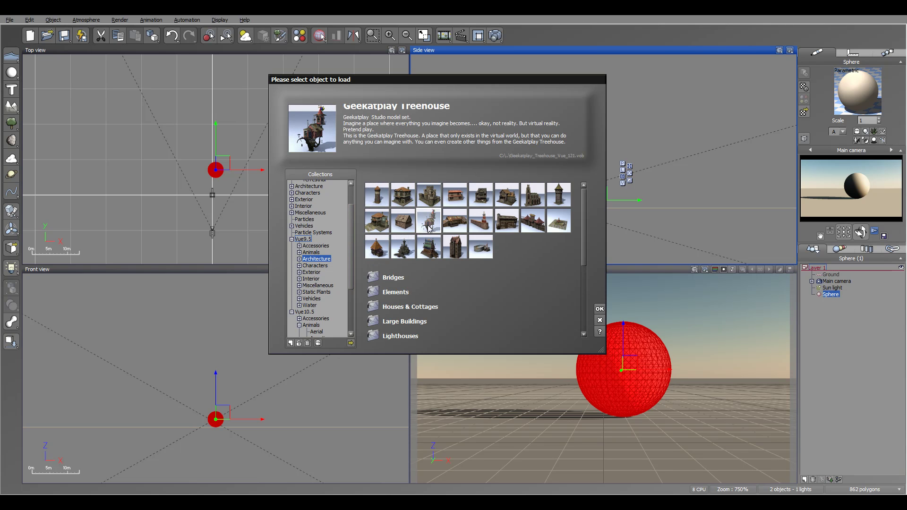
{"action": "left_click", "coordinate": [599, 309]}
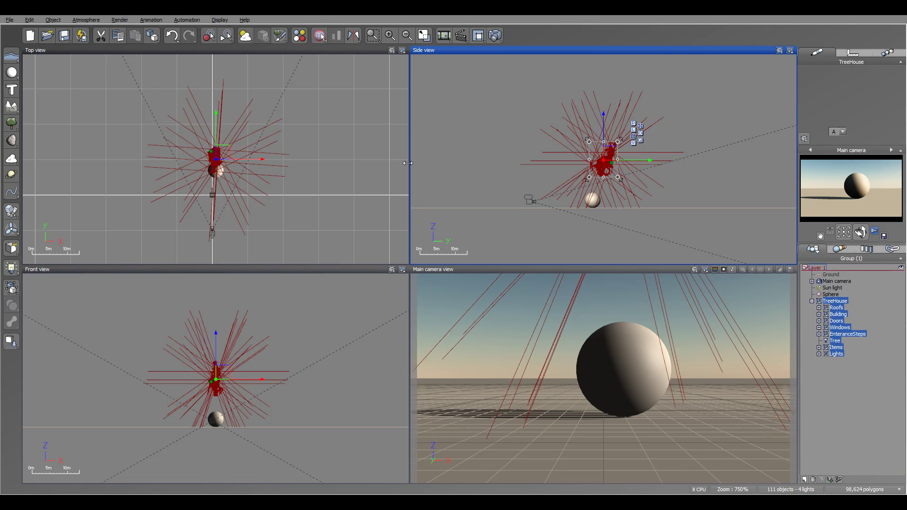
Move the TreeHouse group back beyond the sphere, farther from the camera, and delete its Lights subgroup.
{"action": "left_click_drag", "start_coordinate": [214, 119], "coordinate": [200, 88]}
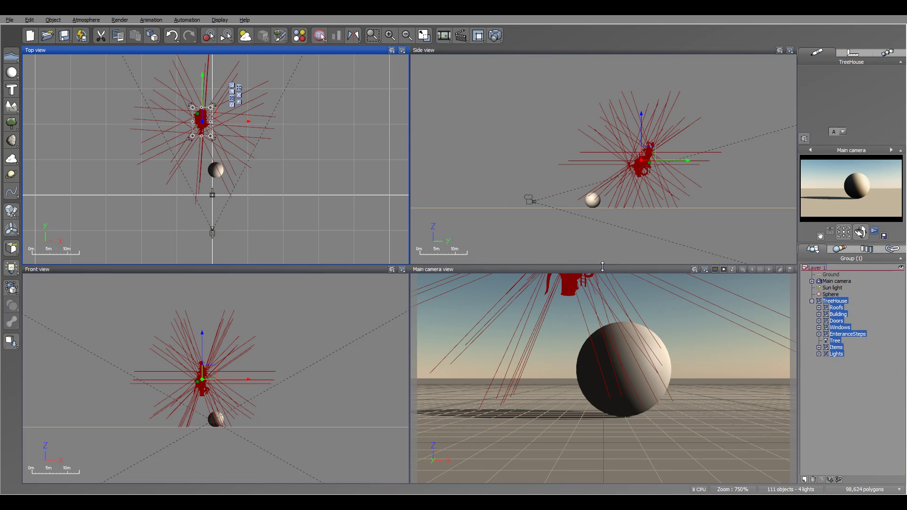
{"action": "left_click", "coordinate": [812, 301]}
{"action": "double_click", "coordinate": [835, 301]}
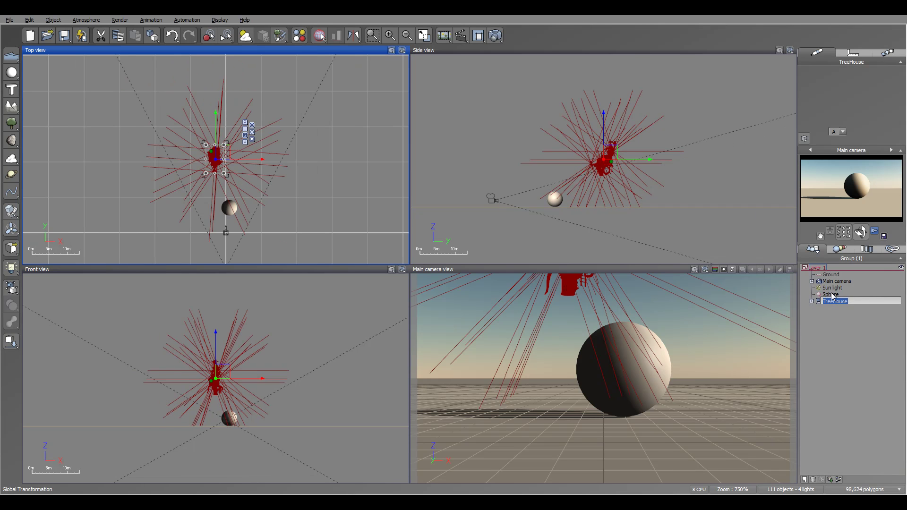
{"action": "left_click", "coordinate": [831, 294]}
{"action": "left_click", "coordinate": [835, 300]}
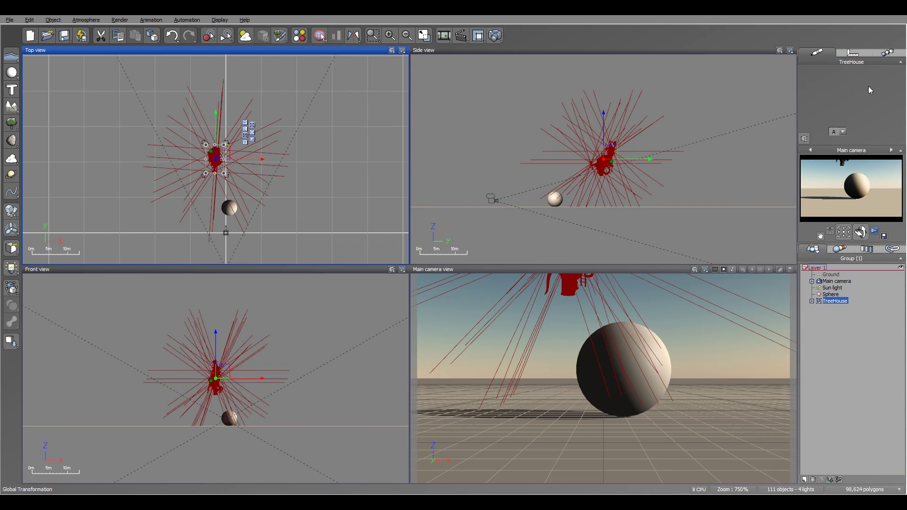
{"action": "left_click", "coordinate": [812, 301]}
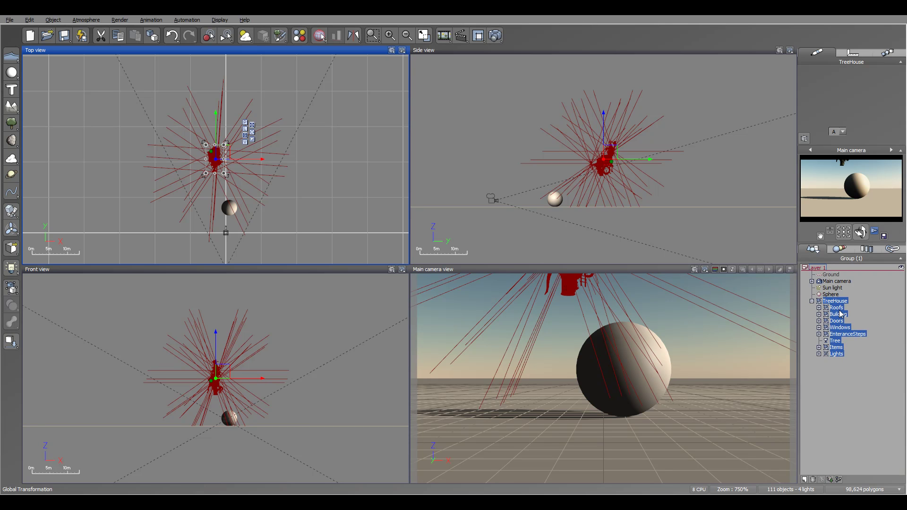
{"action": "left_click", "coordinate": [836, 354]}
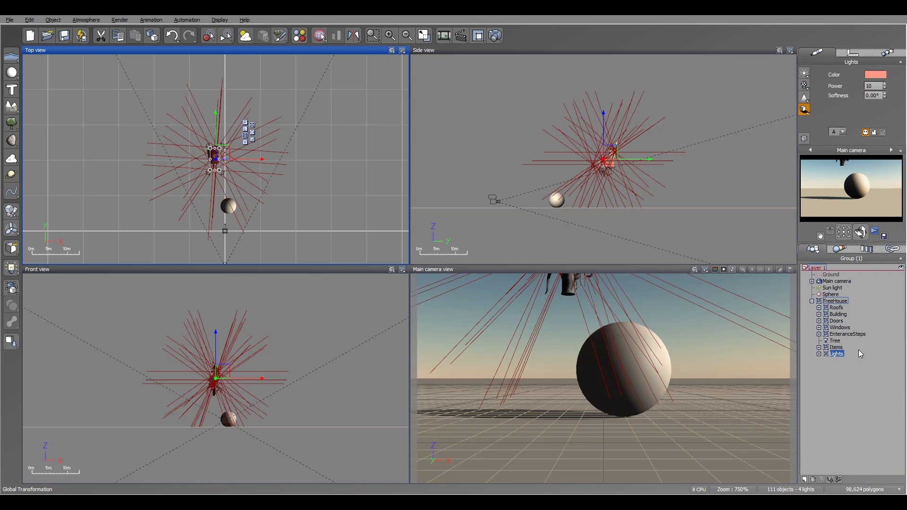
{"action": "key", "text": "Delete"}
Select the TreeHouse group and examine its Polygon Mesh Options, then close the dialog without changes.
{"action": "left_click", "coordinate": [836, 301]}
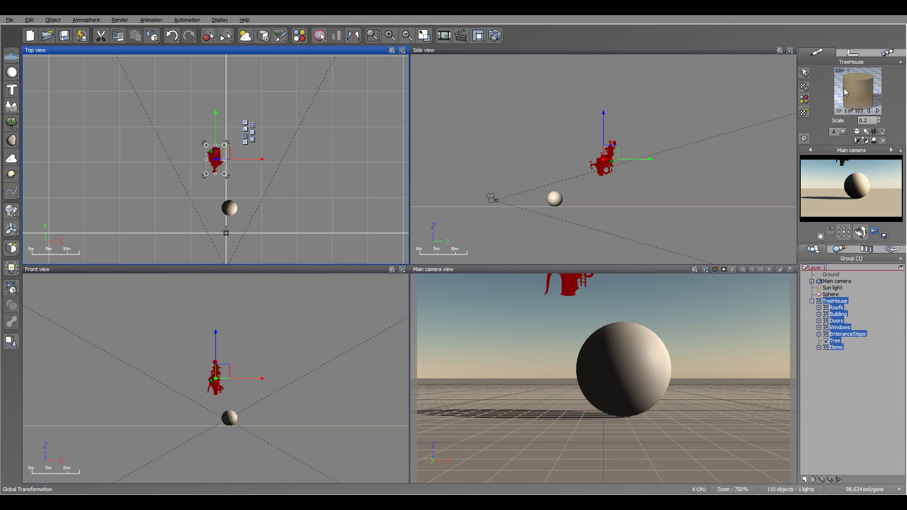
{"action": "left_click", "coordinate": [832, 294]}
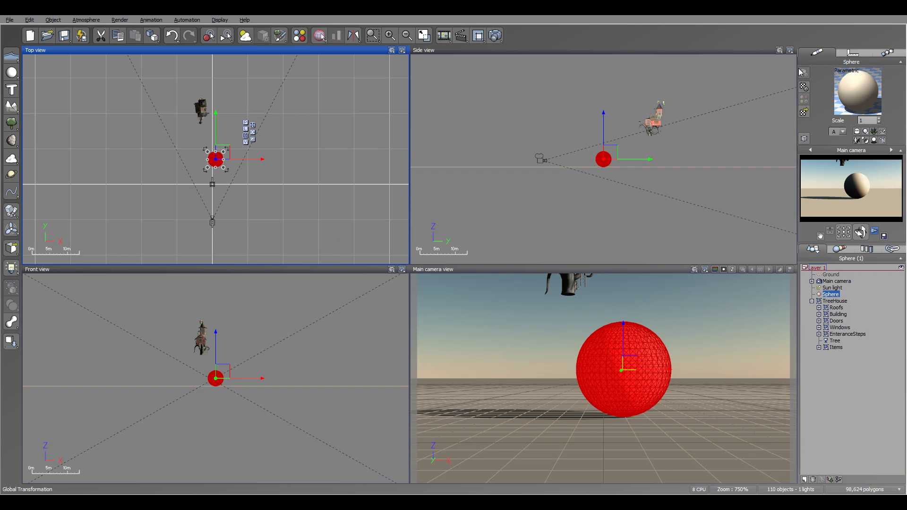
{"action": "left_click", "coordinate": [841, 301]}
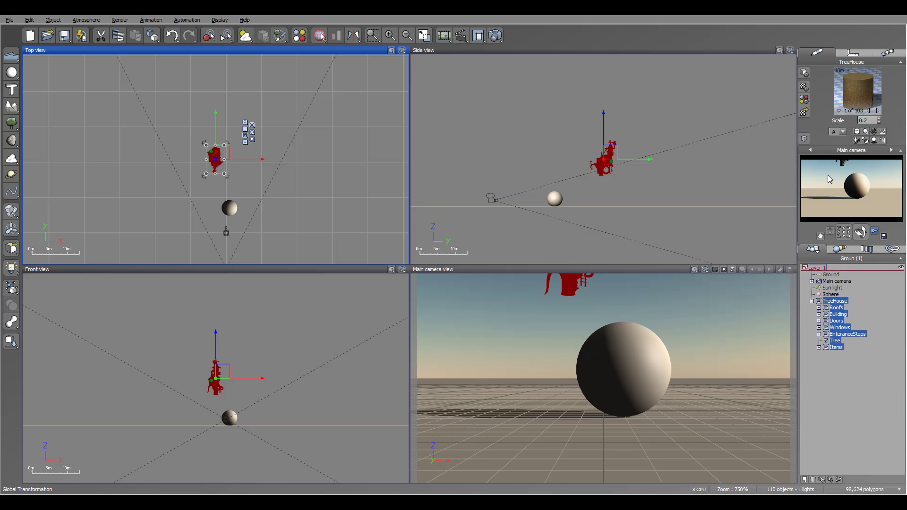
{"action": "left_click", "coordinate": [803, 72]}
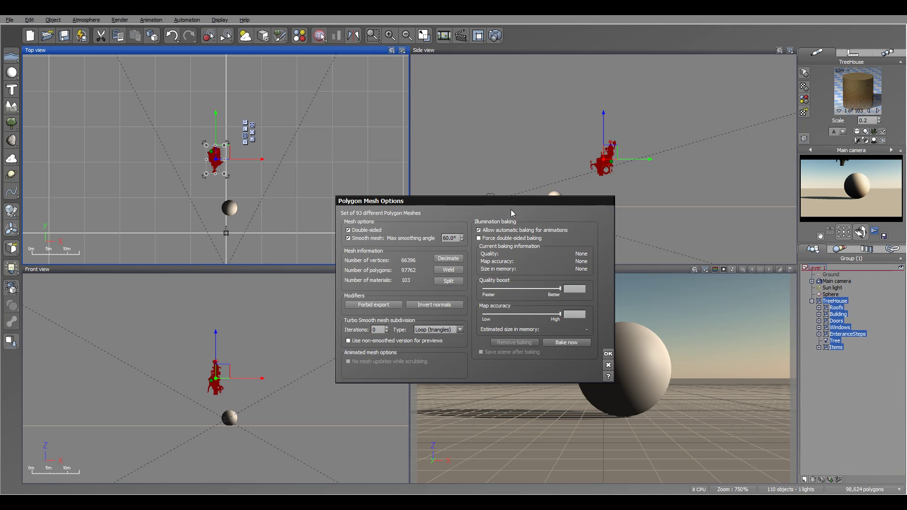
{"action": "left_click_drag", "start_coordinate": [513, 204], "coordinate": [521, 88]}
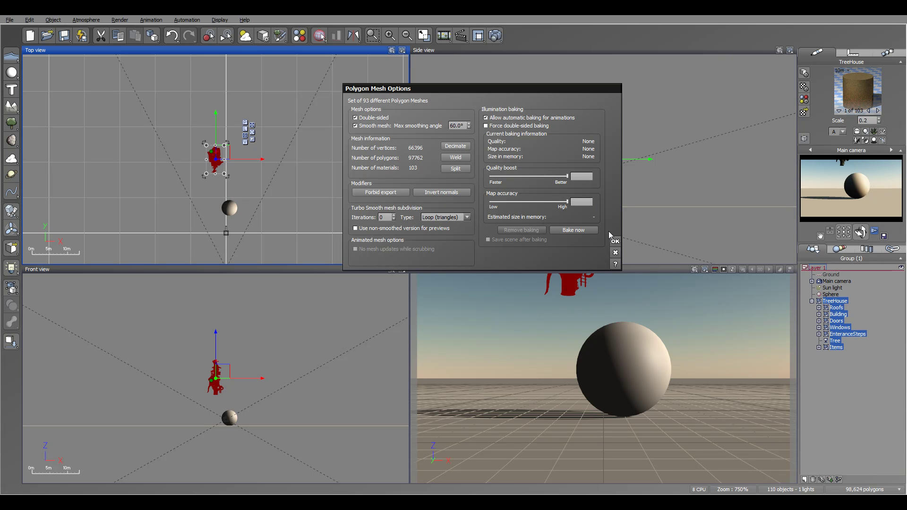
{"action": "left_click", "coordinate": [615, 254]}
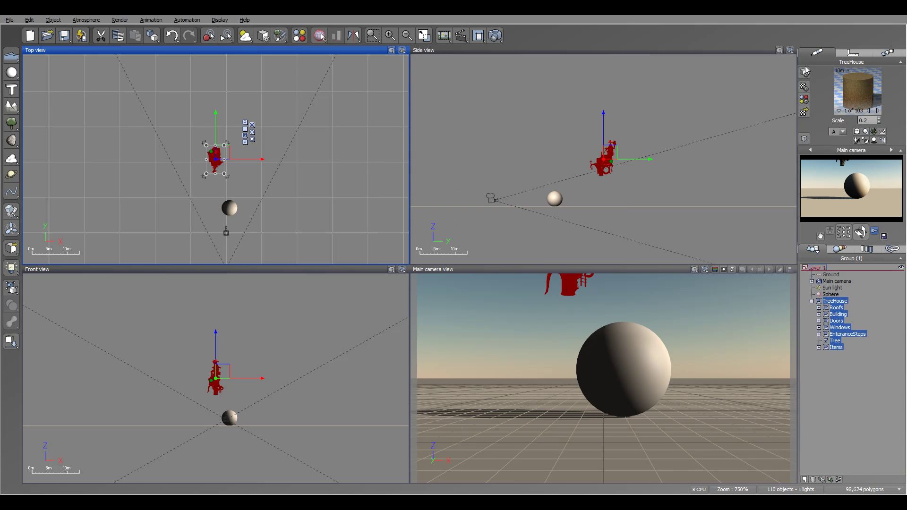
Reopen the TreeHouse group with Edit Object twice more, dismissing its mesh options without changes each time.
{"action": "right_click", "coordinate": [835, 300]}
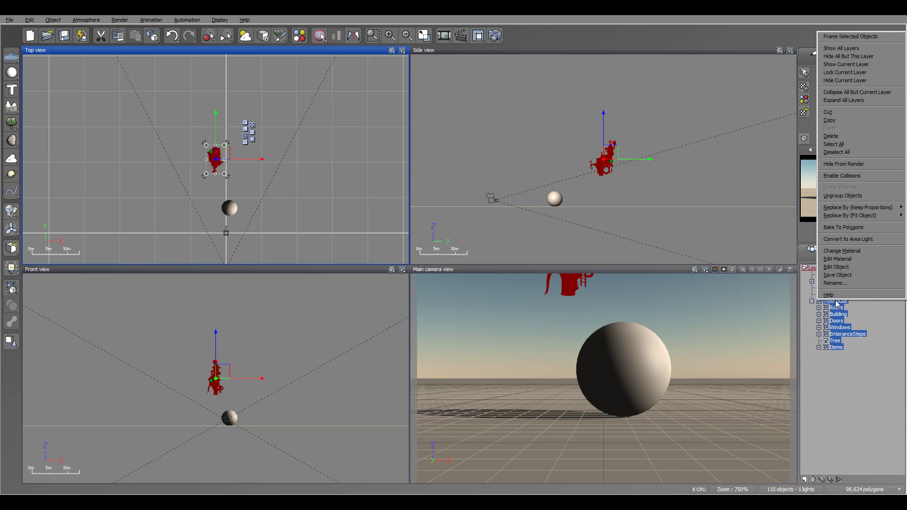
{"action": "left_click", "coordinate": [845, 267]}
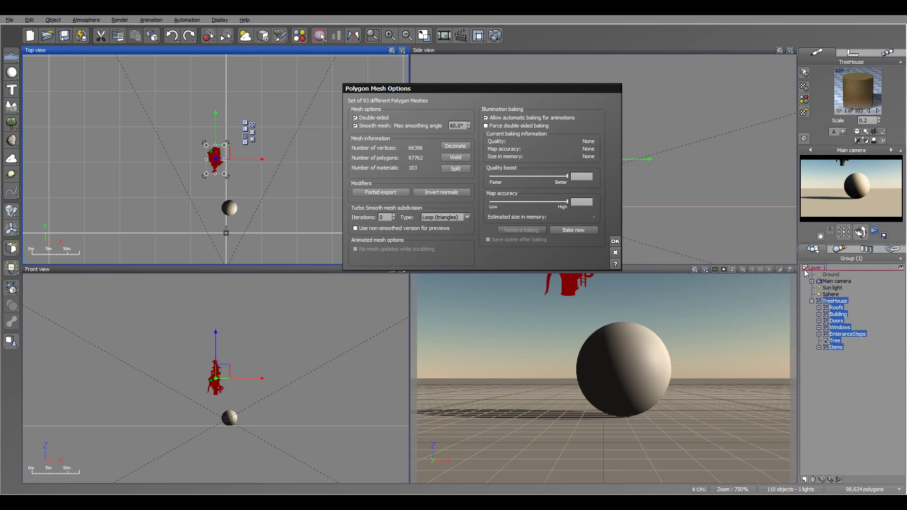
{"action": "left_click", "coordinate": [614, 252]}
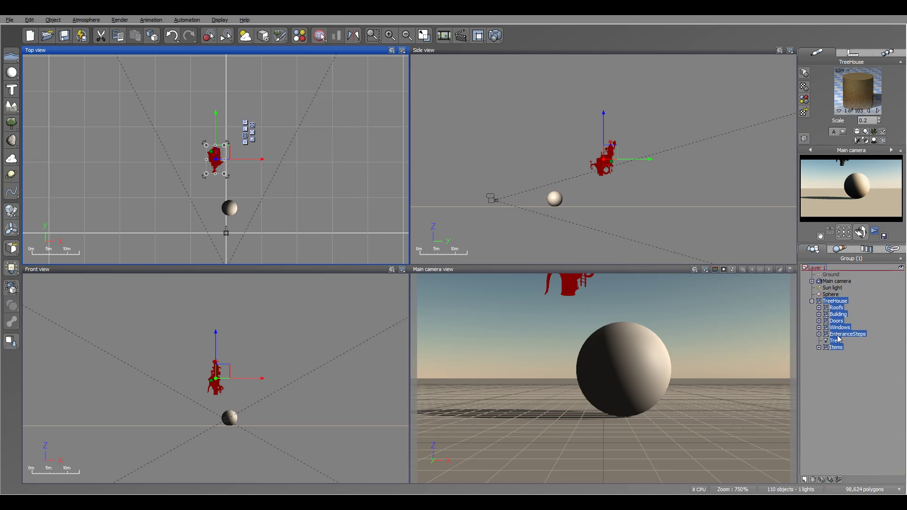
{"action": "right_click", "coordinate": [216, 152]}
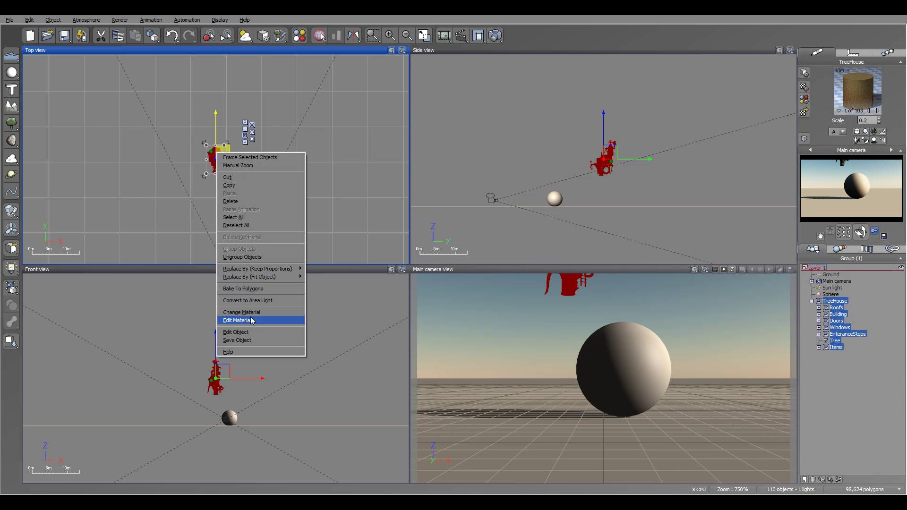
{"action": "left_click", "coordinate": [253, 334]}
{"action": "left_click", "coordinate": [53, 20]}
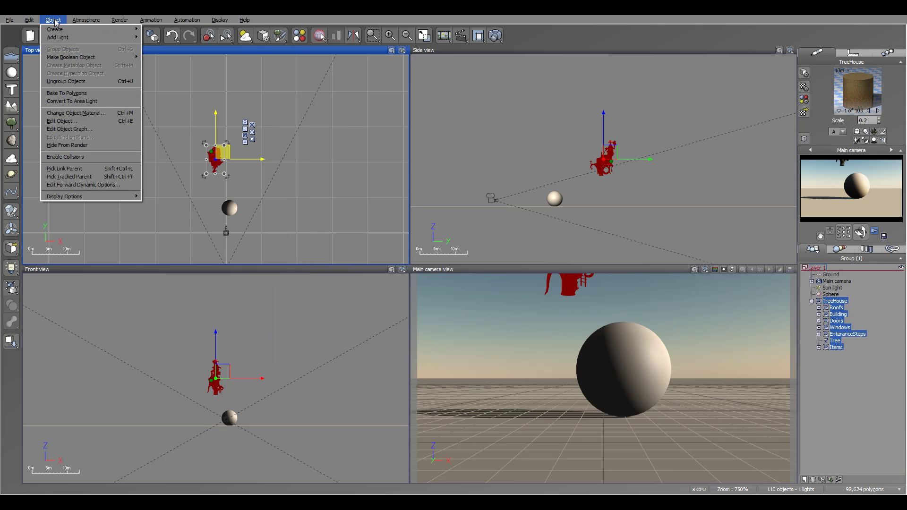
{"action": "left_click", "coordinate": [122, 124]}
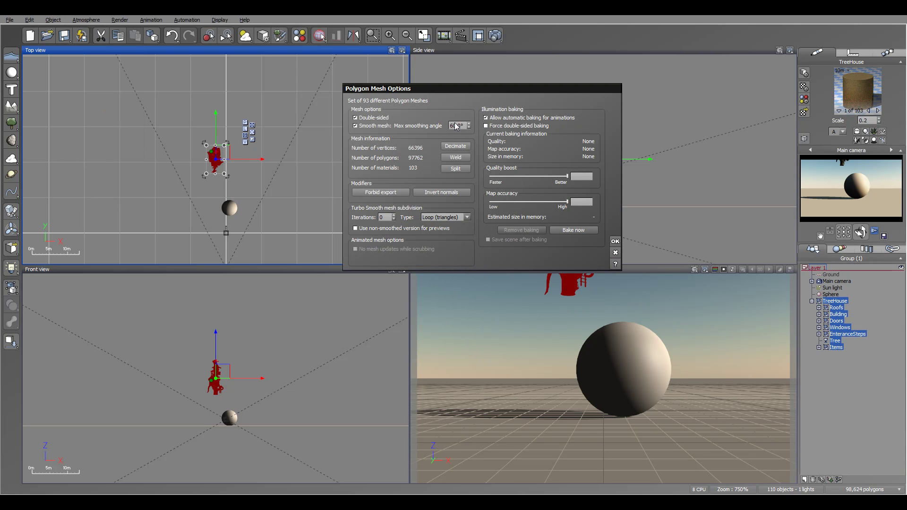
{"action": "left_click", "coordinate": [615, 254]}
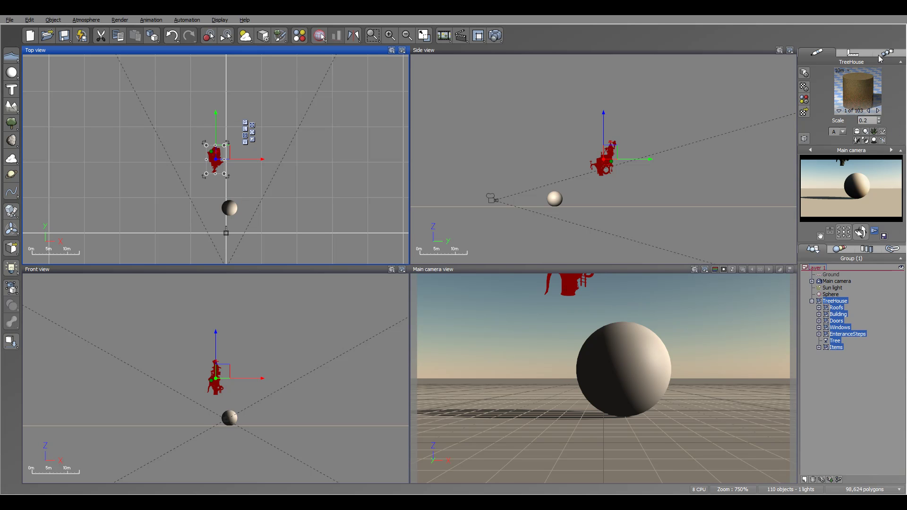
View the sphere's Default material in the Advanced Material Editor and close it without changes.
{"action": "left_click", "coordinate": [835, 297]}
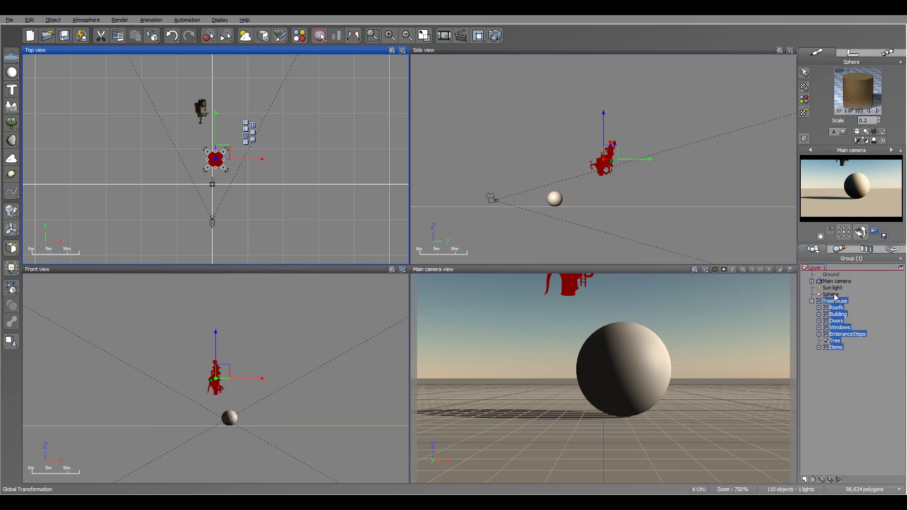
{"action": "left_click", "coordinate": [804, 87]}
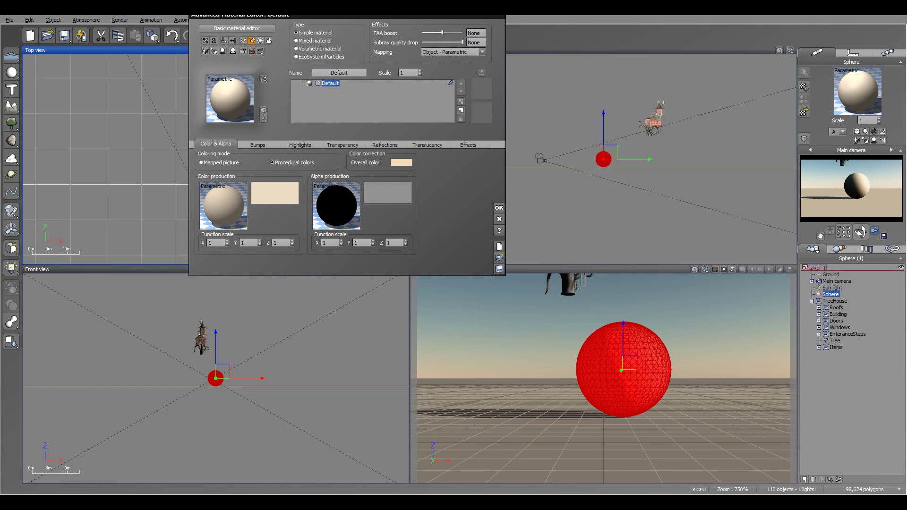
{"action": "left_click_drag", "start_coordinate": [360, 15], "coordinate": [448, 114]}
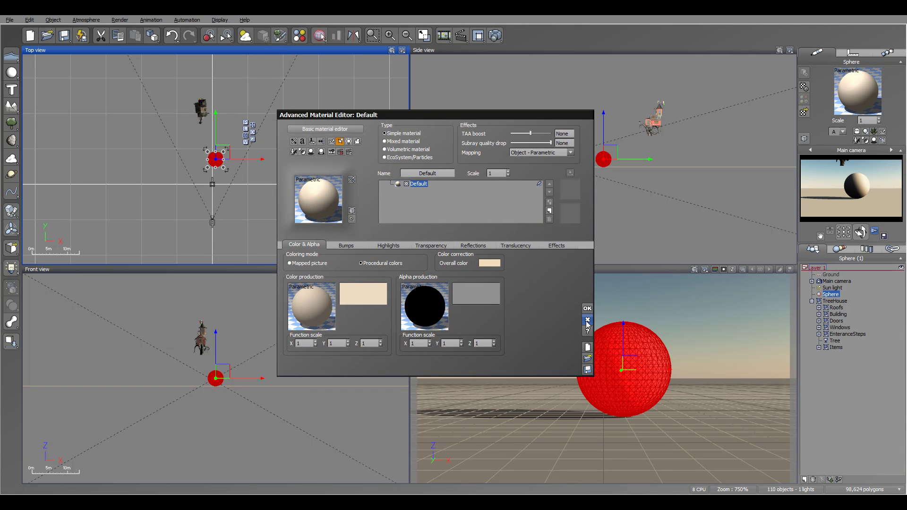
{"action": "left_click", "coordinate": [588, 320]}
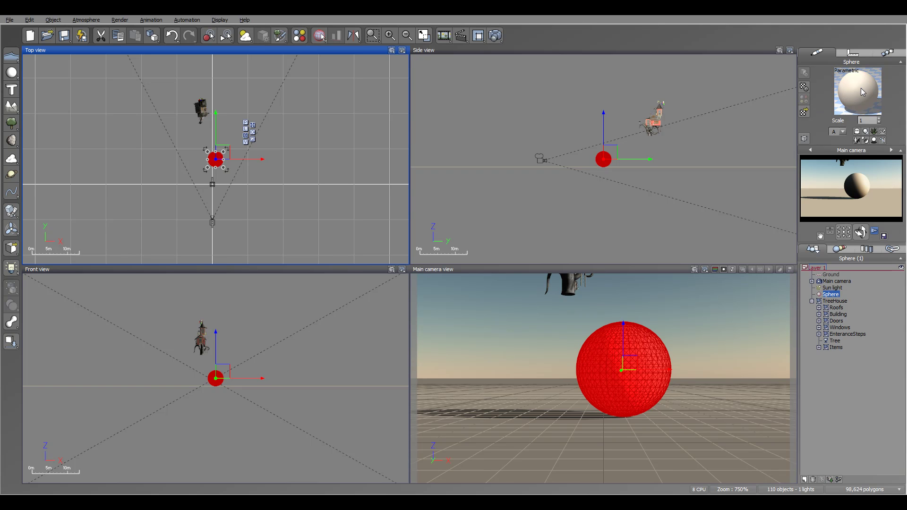
Select the TreeHouse group, browse its materials and choose Dark Concret from its material list.
{"action": "left_click", "coordinate": [834, 301]}
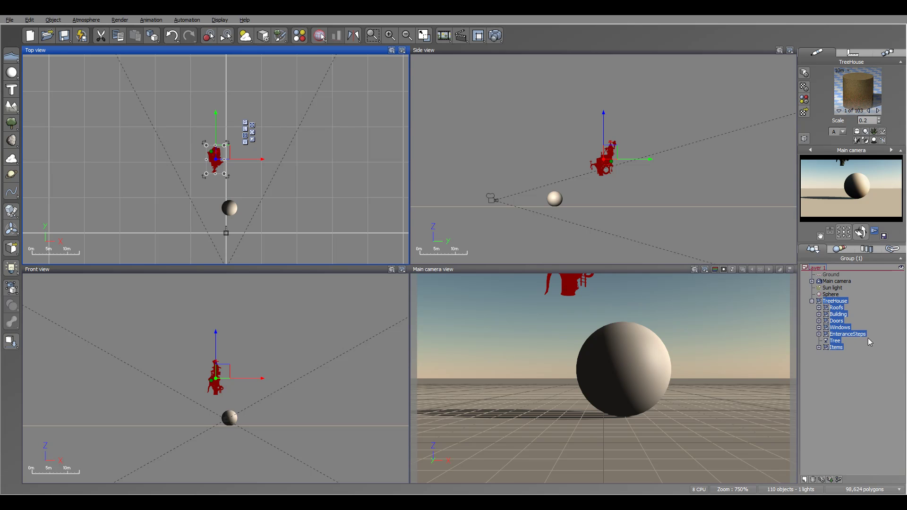
{"action": "left_click", "coordinate": [878, 111]}
{"action": "left_click", "coordinate": [878, 111]}
{"action": "left_click", "coordinate": [878, 111]}
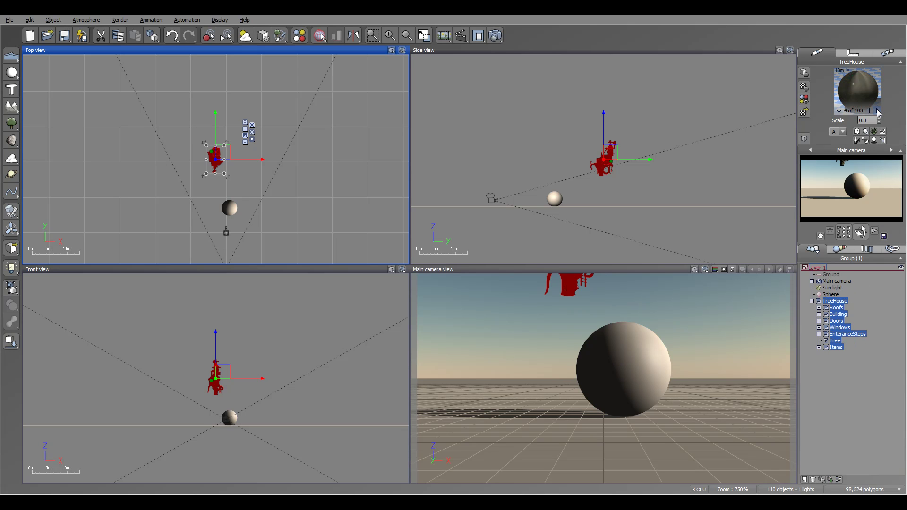
{"action": "left_click", "coordinate": [839, 111]}
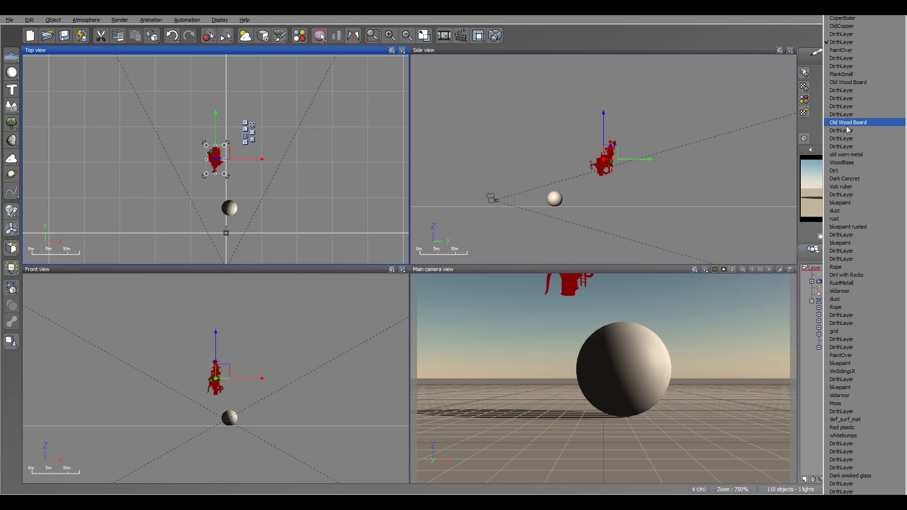
{"action": "left_click", "coordinate": [853, 189]}
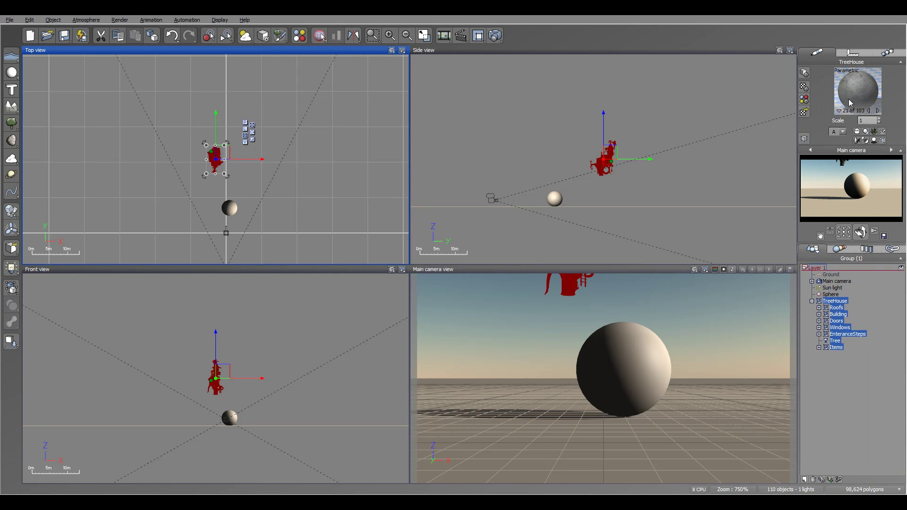
View the material library and the Dark Concret material in the Advanced Material Editor, closing both without changes.
{"action": "left_click", "coordinate": [804, 113]}
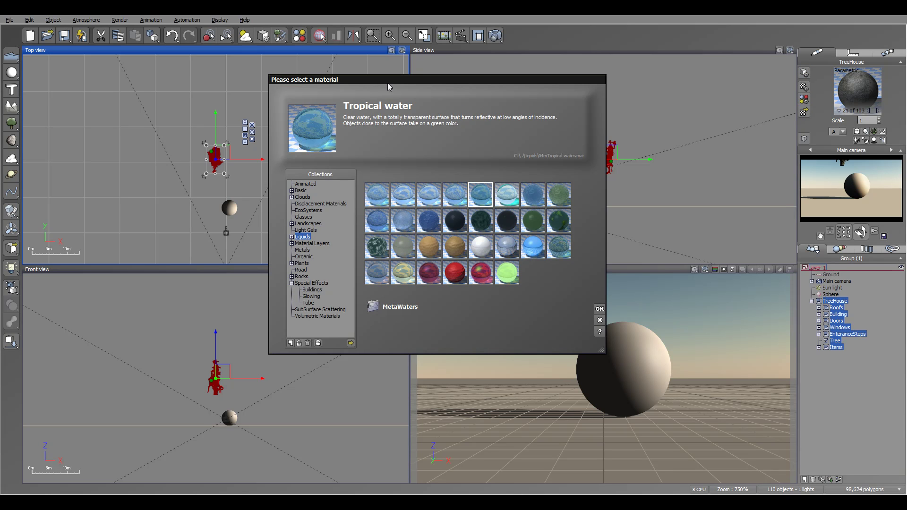
{"action": "left_click", "coordinate": [600, 320]}
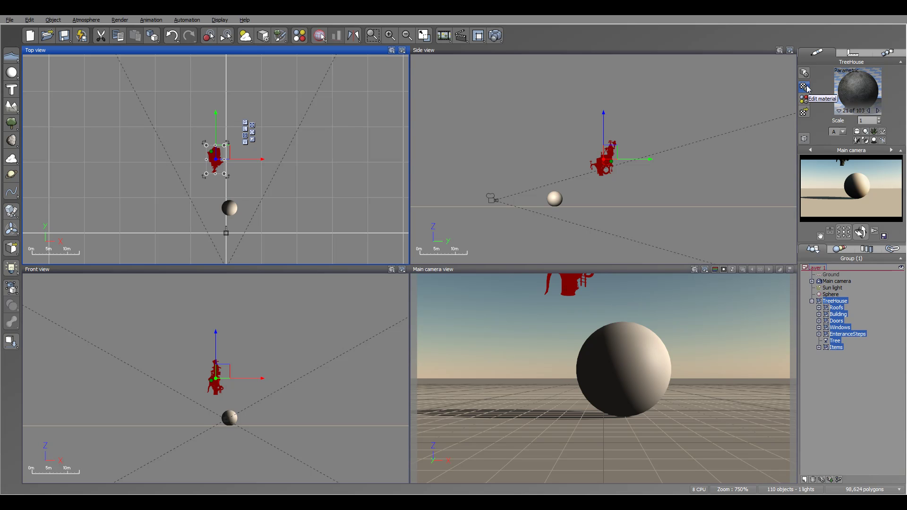
{"action": "double_click", "coordinate": [857, 86]}
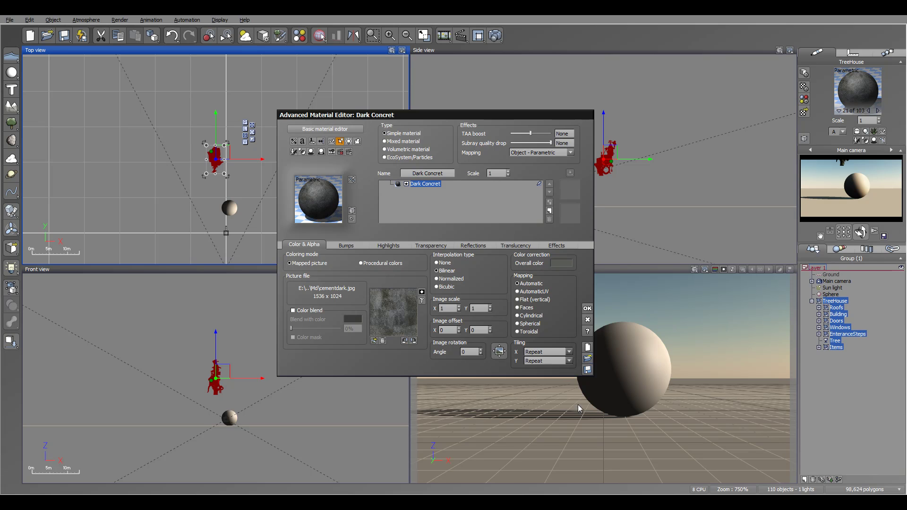
{"action": "left_click", "coordinate": [587, 319]}
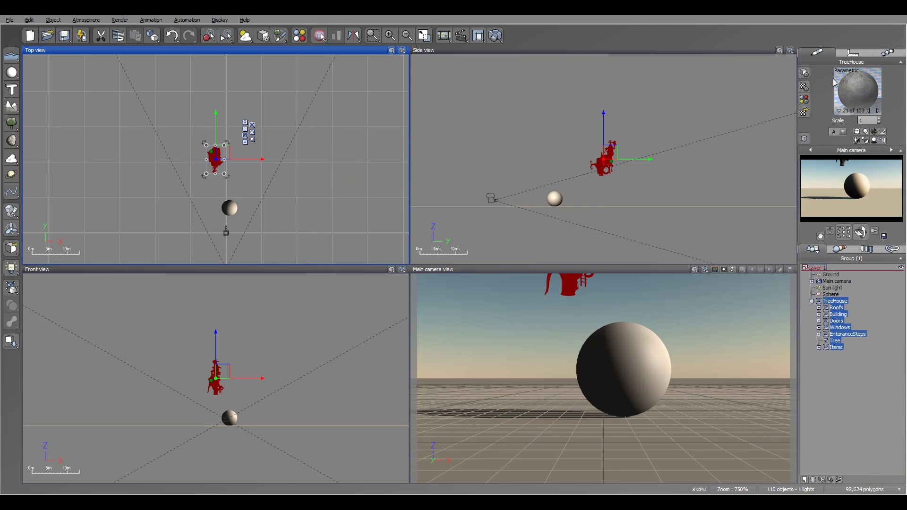
View the TreeHouse group's display mode options and dismiss them without changes.
{"action": "left_click", "coordinate": [805, 139]}
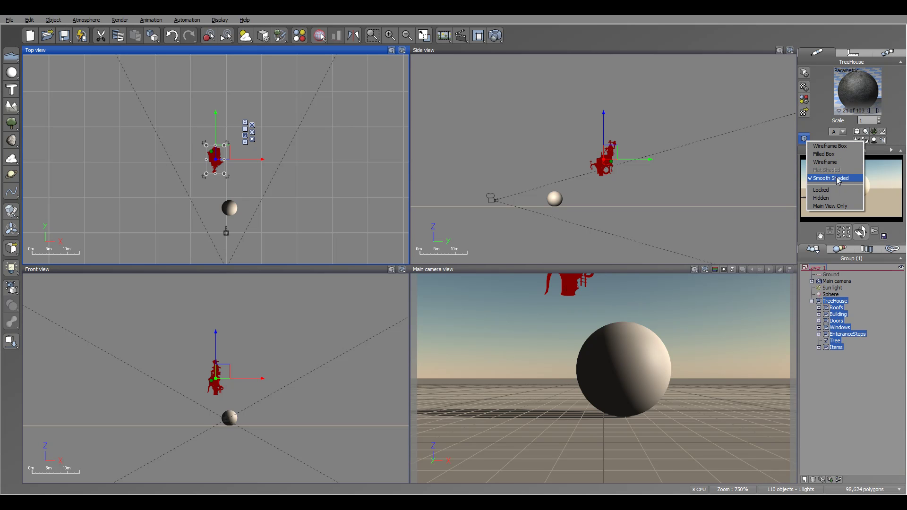
{"action": "left_click", "coordinate": [819, 128]}
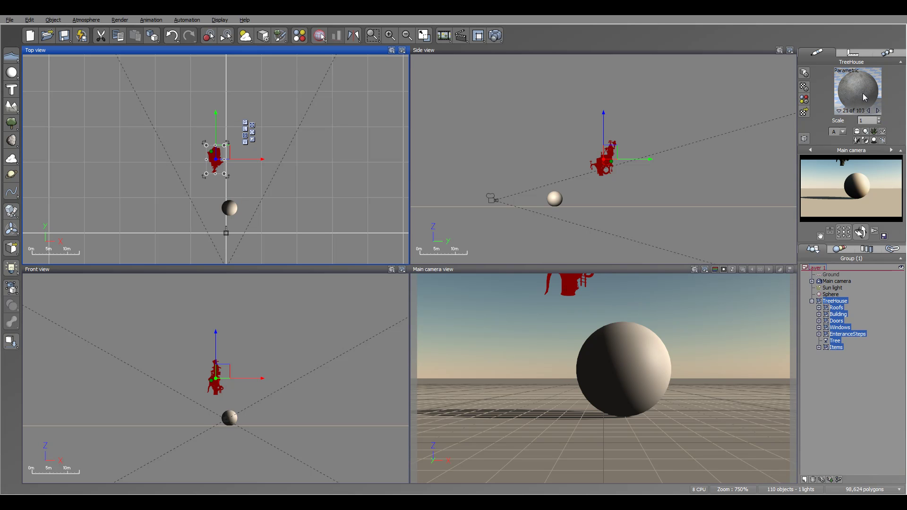
Collapse the TreeHouse group, lower it toward the ground and shift it sideways out of the camera's view.
{"action": "left_click", "coordinate": [812, 301]}
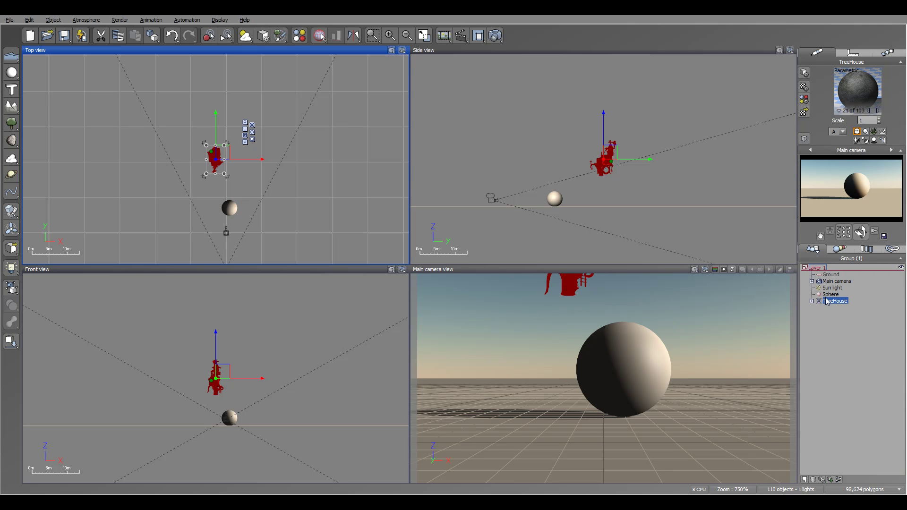
{"action": "right_click_drag", "start_coordinate": [662, 124], "coordinate": [693, 99]}
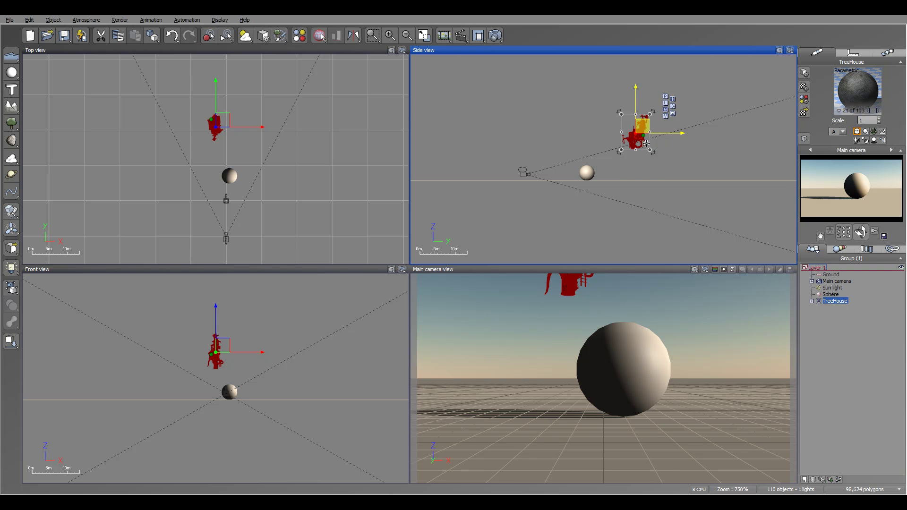
{"action": "left_click_drag", "start_coordinate": [646, 141], "coordinate": [643, 162]}
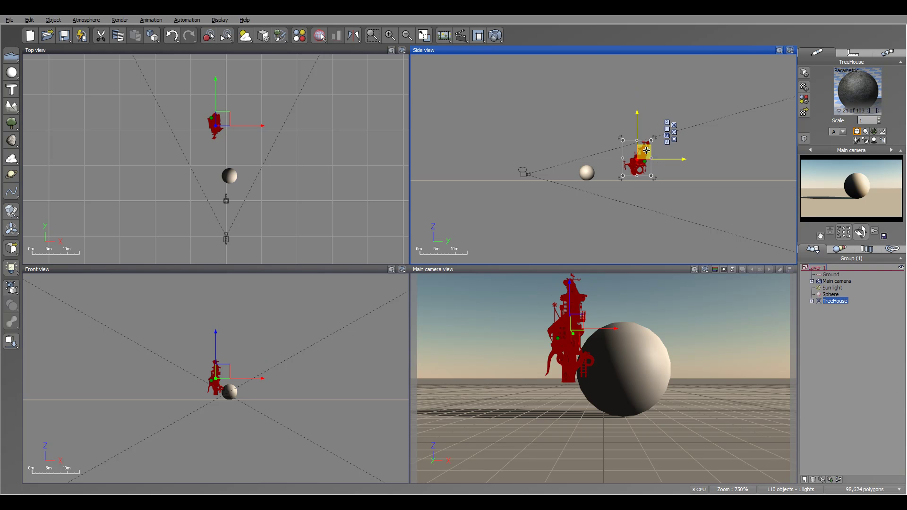
{"action": "left_click", "coordinate": [259, 130]}
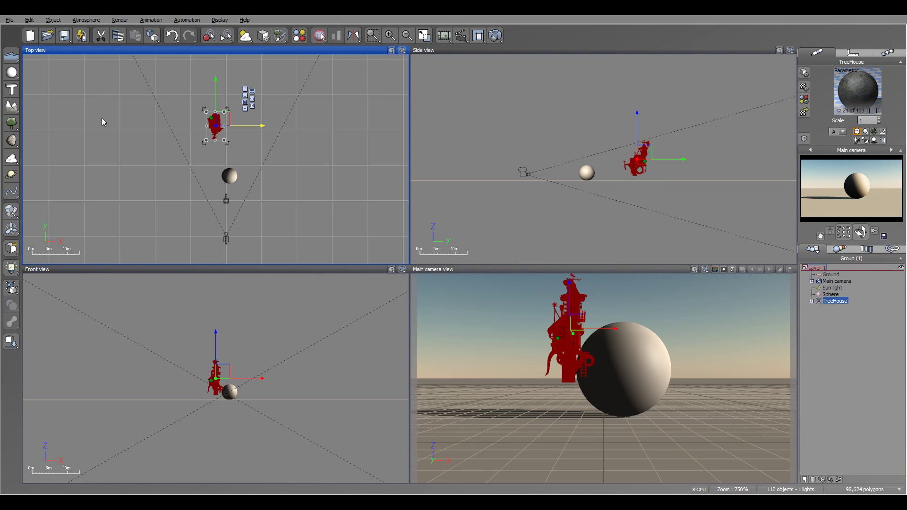
{"action": "left_click_drag", "start_coordinate": [82, 118], "coordinate": [61, 125]}
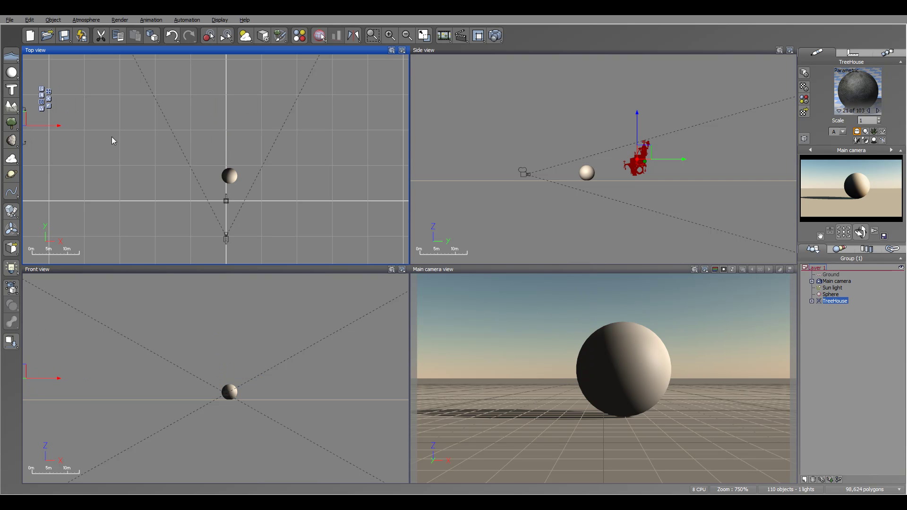
Replace the sphere's Default material with the black-and-white checkered material from the Basic collection.
{"action": "left_click", "coordinate": [831, 294]}
{"action": "scroll", "coordinate": [688, 172], "scroll_direction": "up", "scroll_amount": 5}
{"action": "right_click_drag", "start_coordinate": [589, 170], "coordinate": [703, 188]}
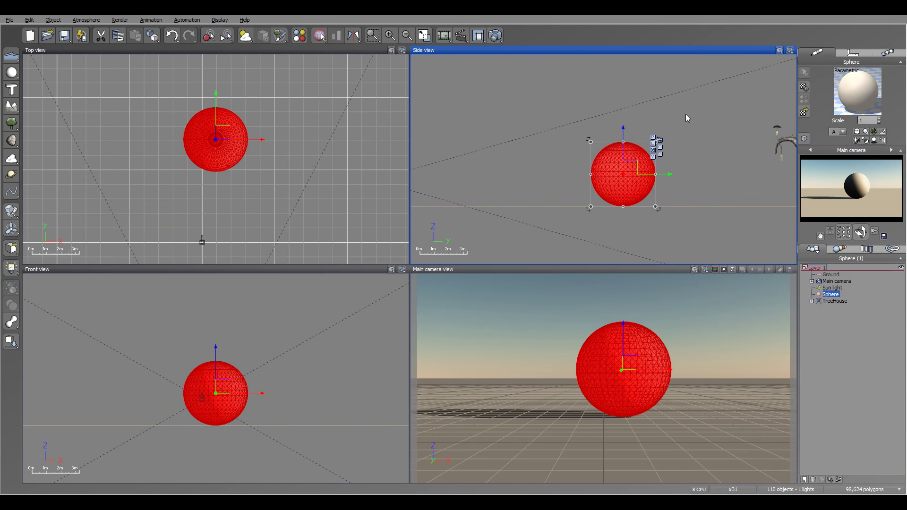
{"action": "double_click", "coordinate": [857, 91]}
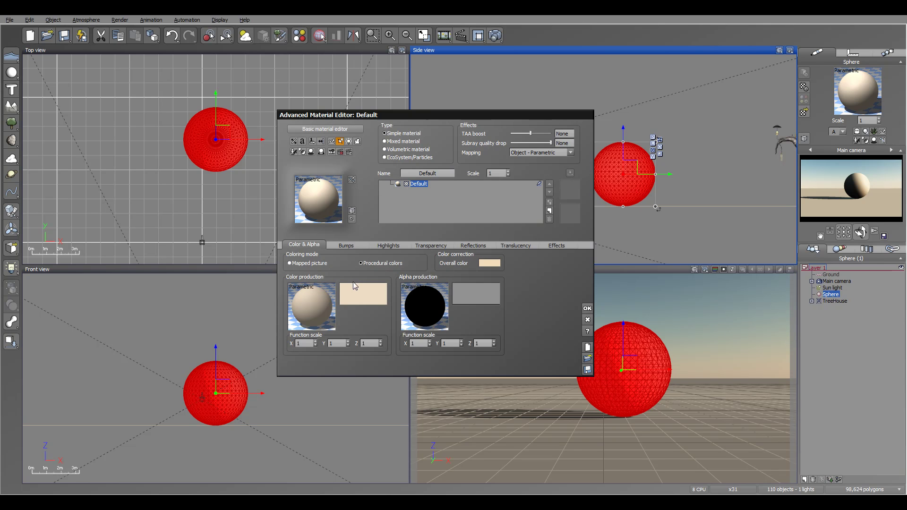
{"action": "double_click", "coordinate": [325, 208]}
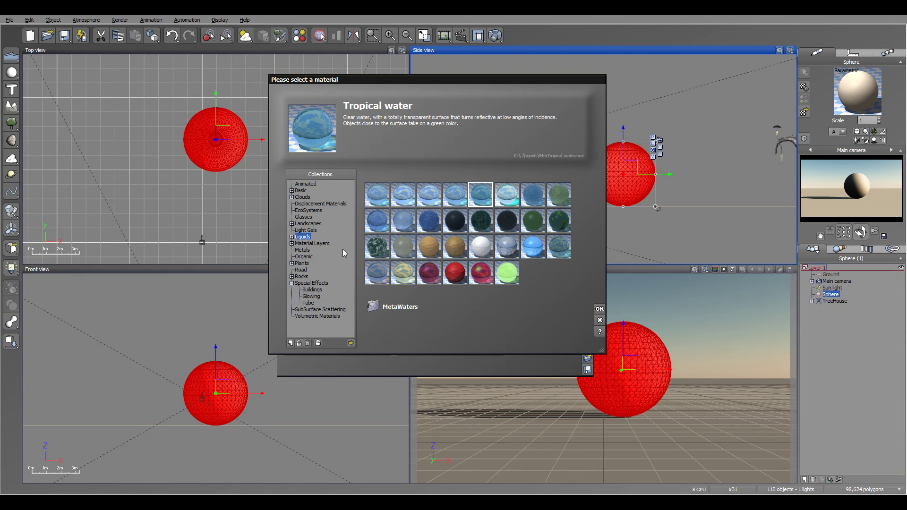
{"action": "left_click", "coordinate": [301, 190]}
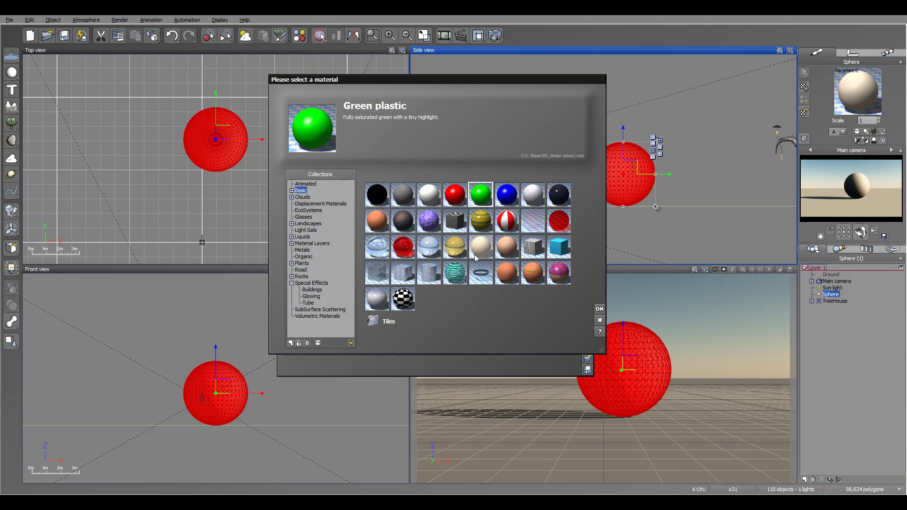
{"action": "left_click", "coordinate": [403, 298]}
{"action": "left_click", "coordinate": [599, 310]}
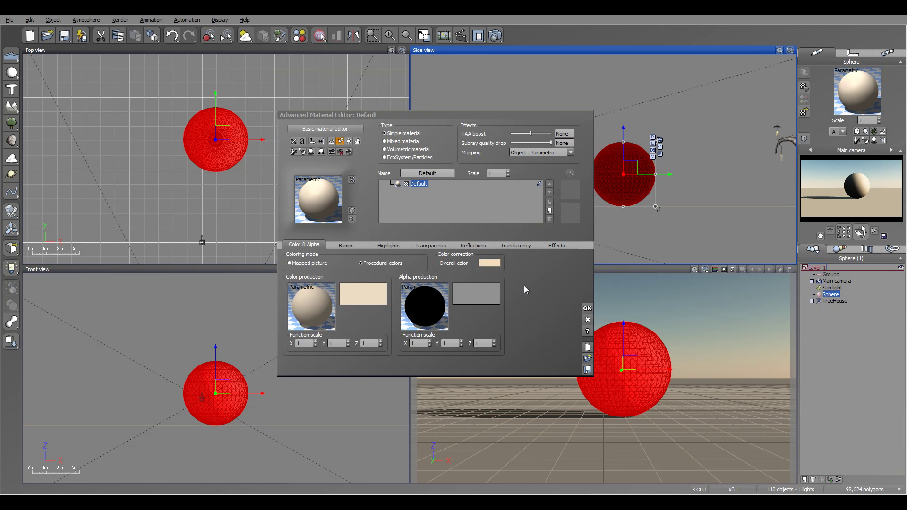
{"action": "left_click", "coordinate": [586, 309]}
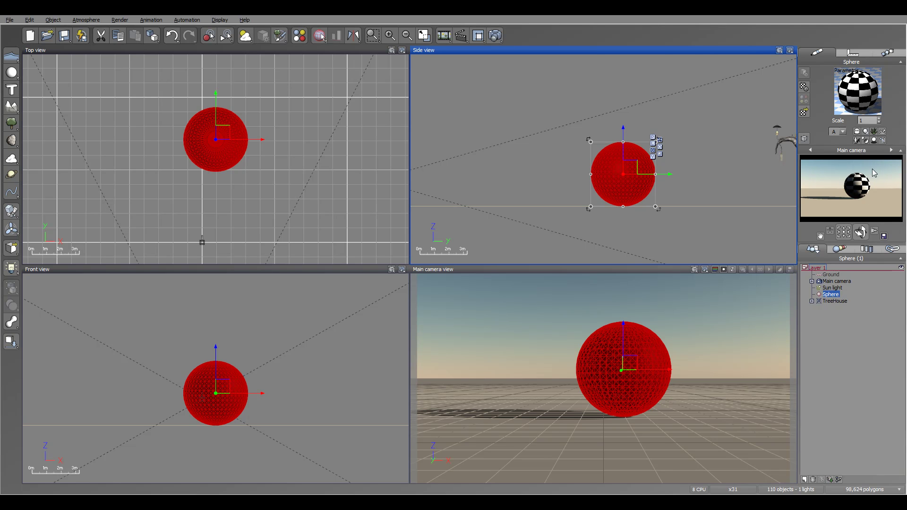
Reduce the scale of the sphere's checkered material to 0.7.
{"action": "left_click", "coordinate": [879, 123]}
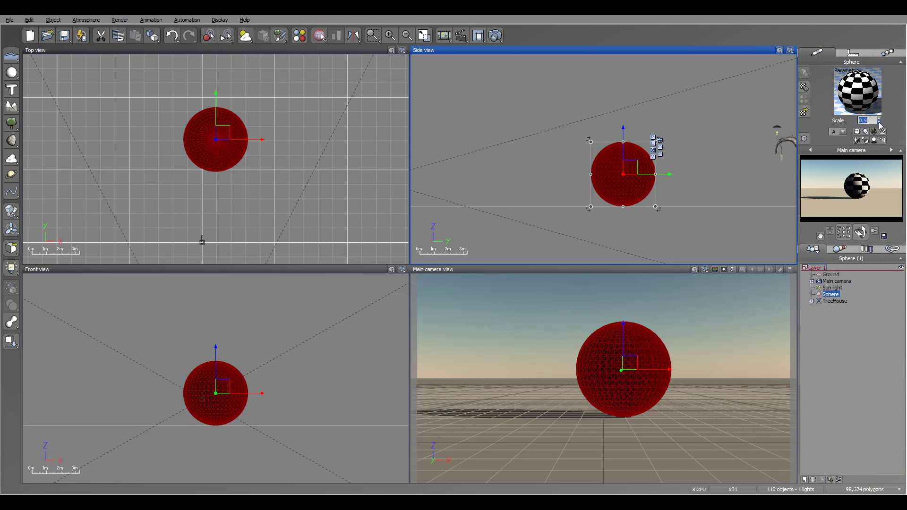
{"action": "left_click", "coordinate": [879, 122]}
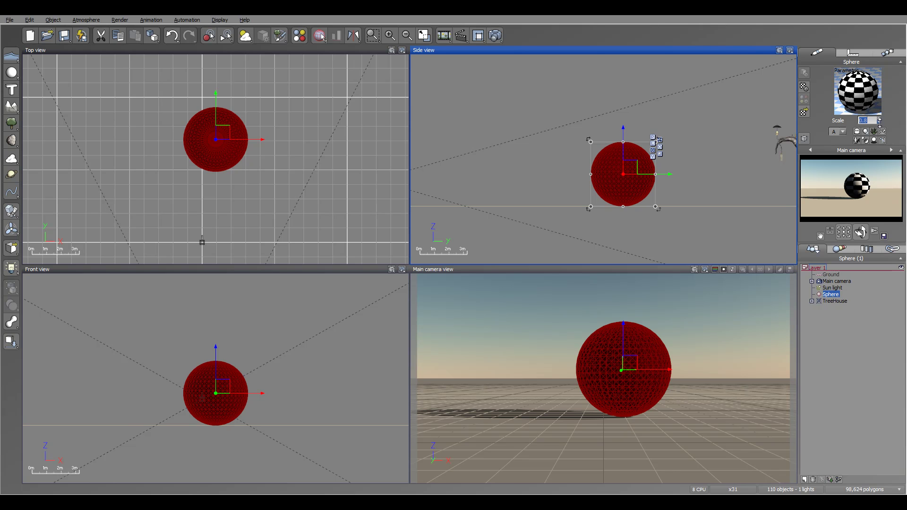
{"action": "left_click_drag", "start_coordinate": [855, 90], "coordinate": [855, 170]}
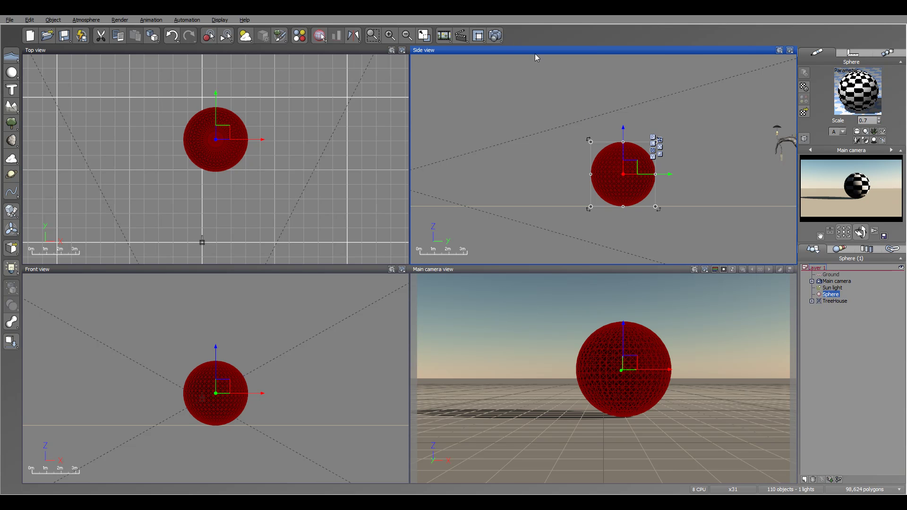
Set the render destination to Render to screen in the Render Options.
{"action": "left_click", "coordinate": [495, 35]}
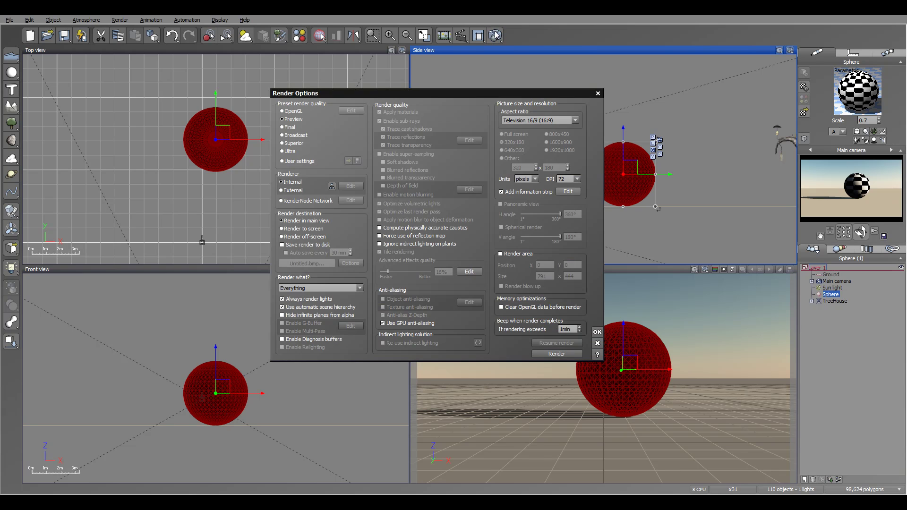
{"action": "left_click", "coordinate": [317, 230]}
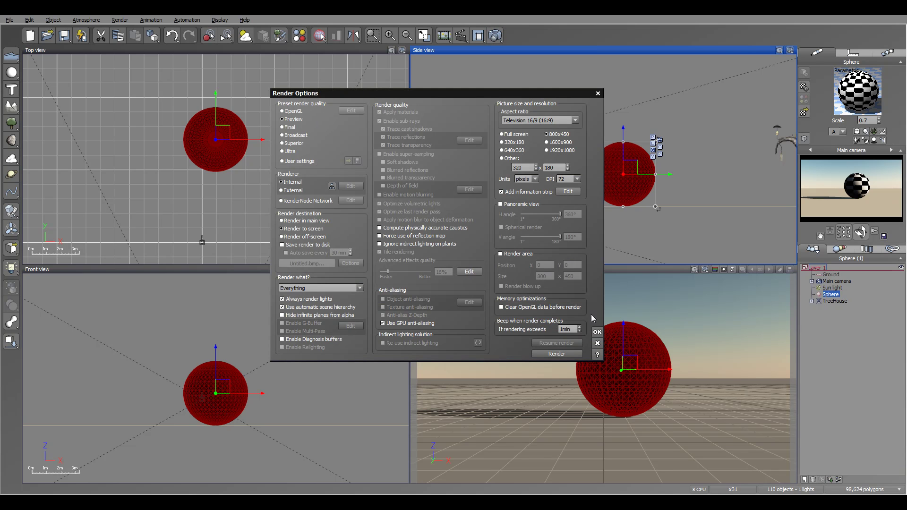
{"action": "left_click", "coordinate": [597, 332]}
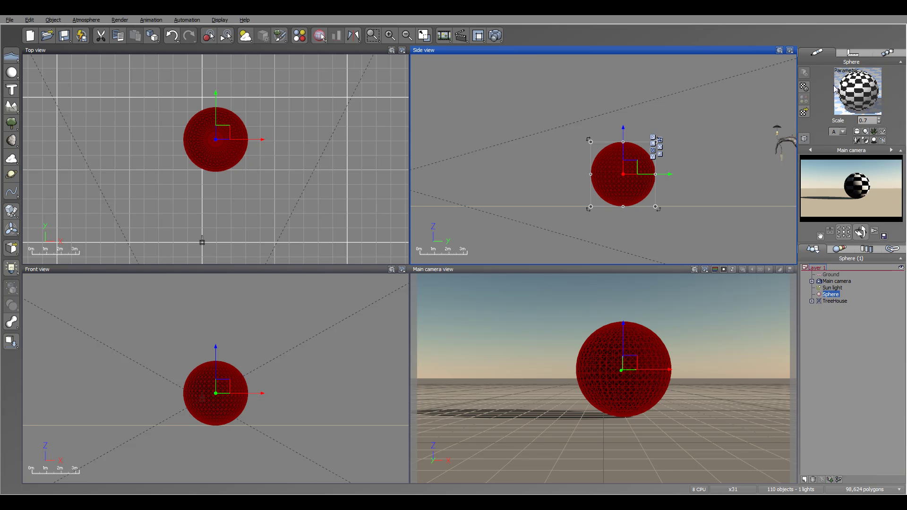
Render the scene, accept the Post Render Options and close the render display.
{"action": "left_click", "coordinate": [496, 39]}
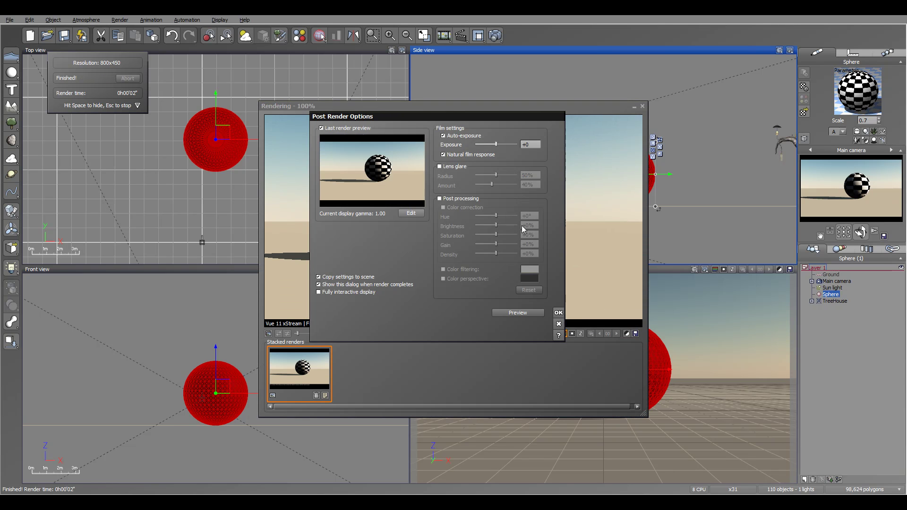
{"action": "left_click", "coordinate": [558, 312]}
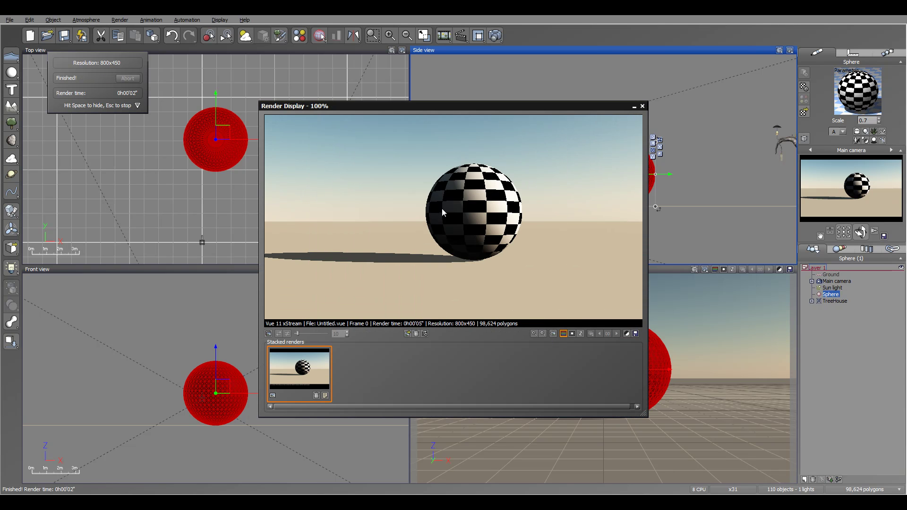
{"action": "left_click", "coordinate": [643, 107]}
Set the scale of the sphere's material to 1 and render again, accepting the Post Render Options.
{"action": "left_click", "coordinate": [868, 121]}
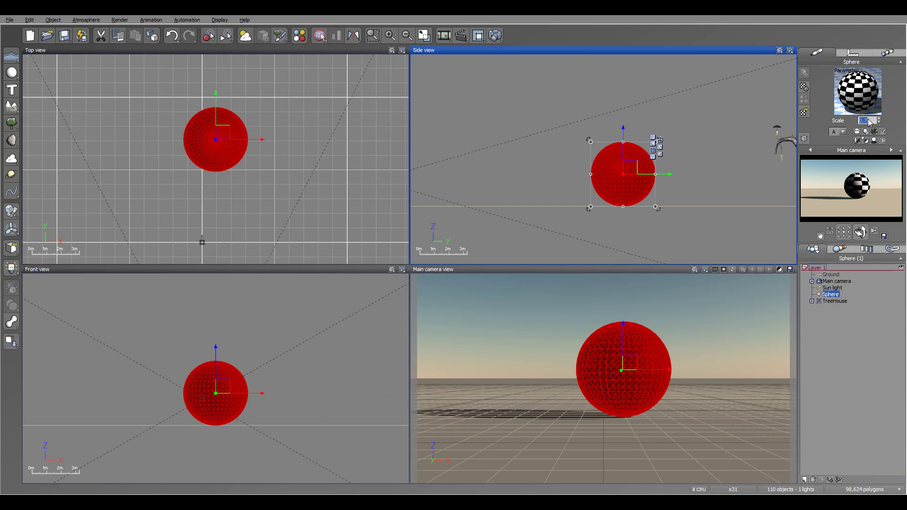
{"action": "type", "text": "1"}
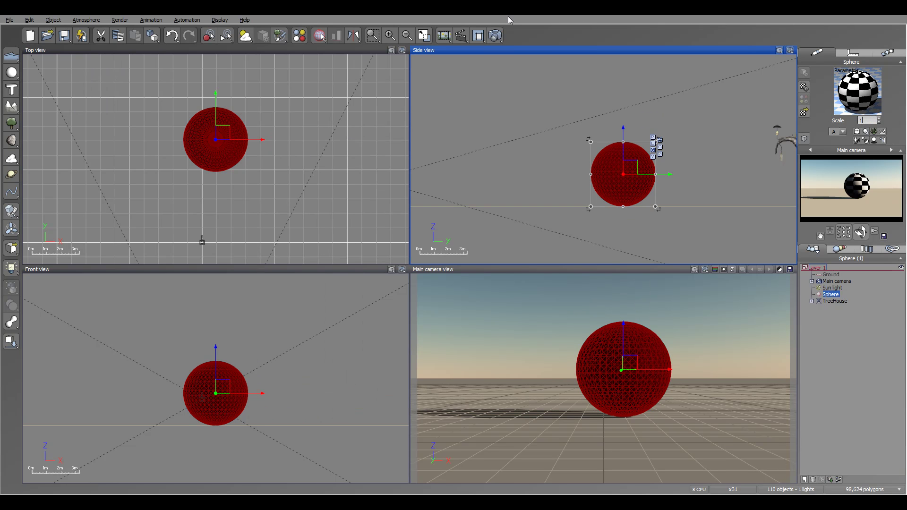
{"action": "left_click", "coordinate": [494, 36]}
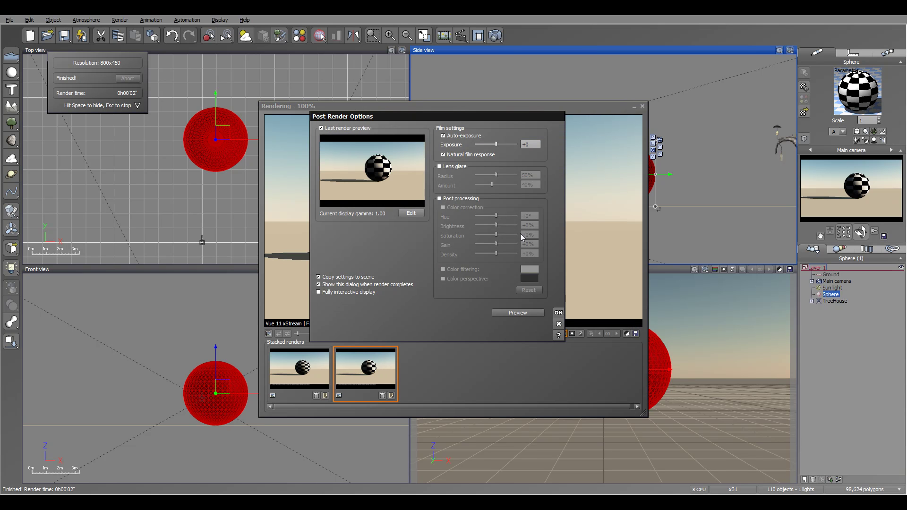
{"action": "left_click", "coordinate": [558, 313]}
Compare the two stacked renders, moving the horizontal split line across the checkered sphere to above it.
{"action": "left_click", "coordinate": [306, 364]}
{"action": "left_click", "coordinate": [359, 360]}
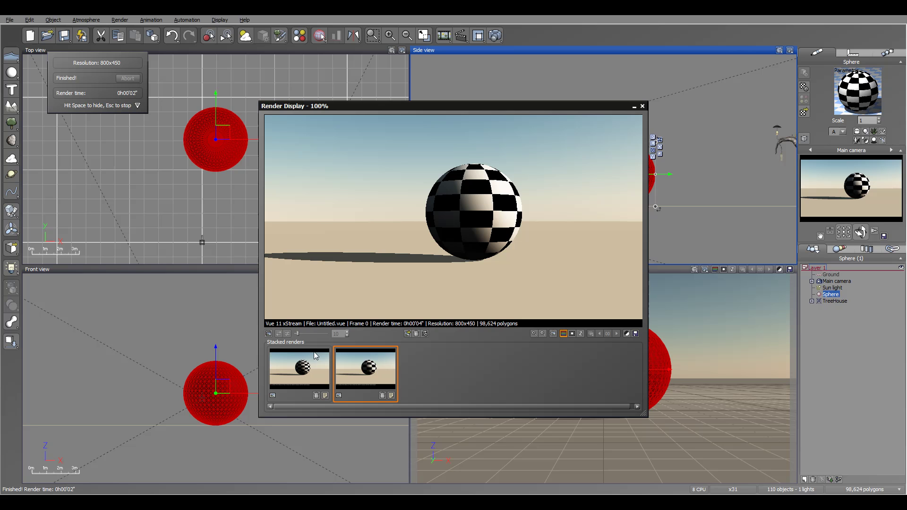
{"action": "left_click", "coordinate": [269, 333]}
{"action": "mouse_move", "coordinate": [299, 332]}
{"action": "left_mouse_down"}
{"action": "mouse_move", "coordinate": [317, 334]}
{"action": "mouse_move", "coordinate": [309, 334]}
{"action": "left_mouse_up"}
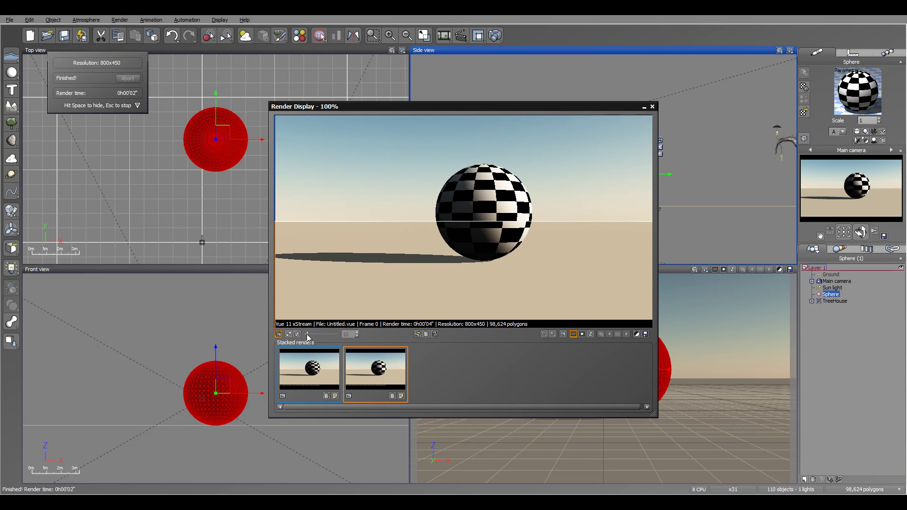
{"action": "left_click_drag", "start_coordinate": [502, 223], "coordinate": [543, 144]}
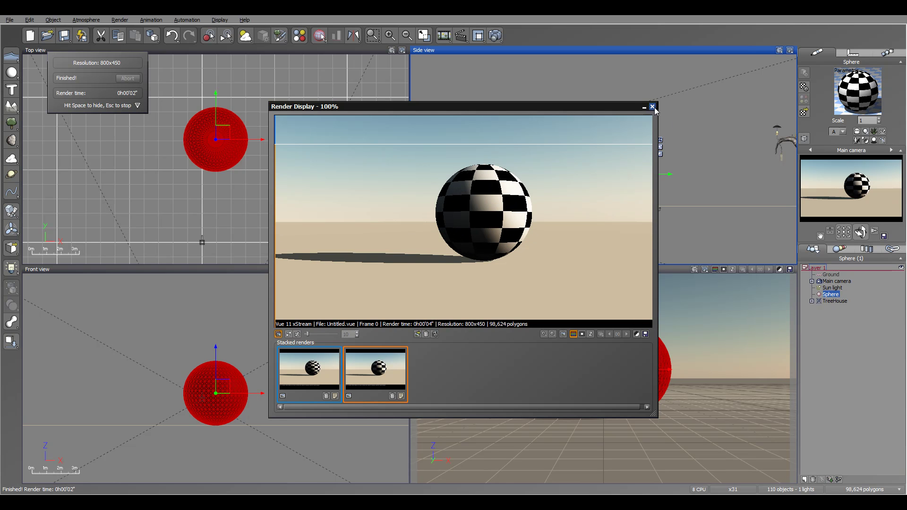
Close the render display, set the checkered sphere's viewport display color to orange and deselect it.
{"action": "left_click", "coordinate": [652, 107]}
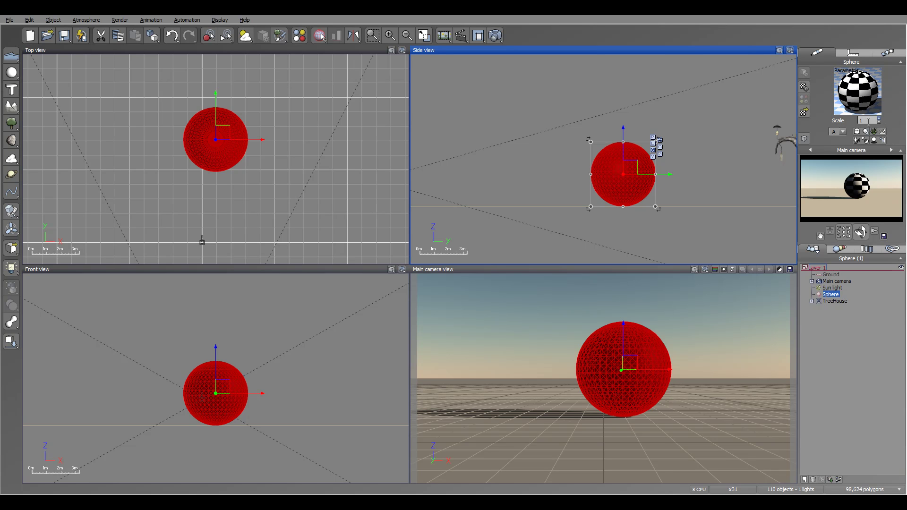
{"action": "left_click", "coordinate": [842, 132]}
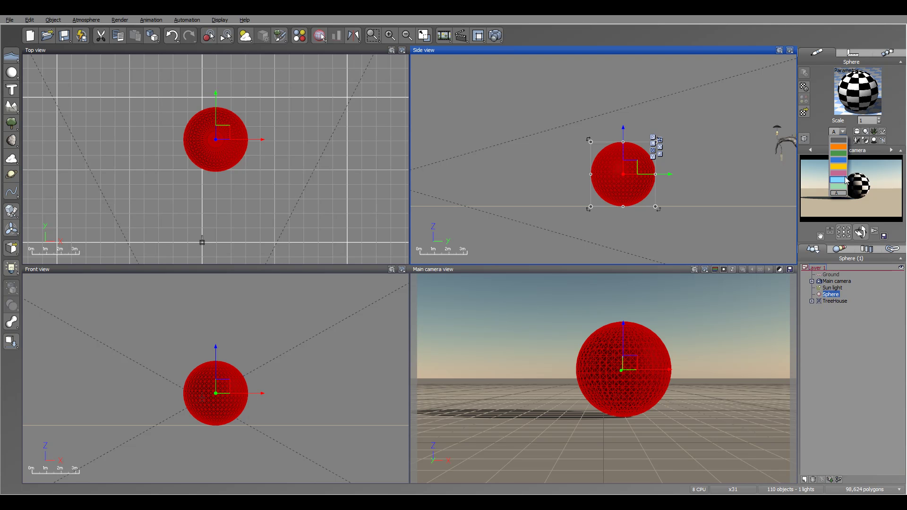
{"action": "left_click", "coordinate": [842, 150]}
{"action": "left_click", "coordinate": [720, 146]}
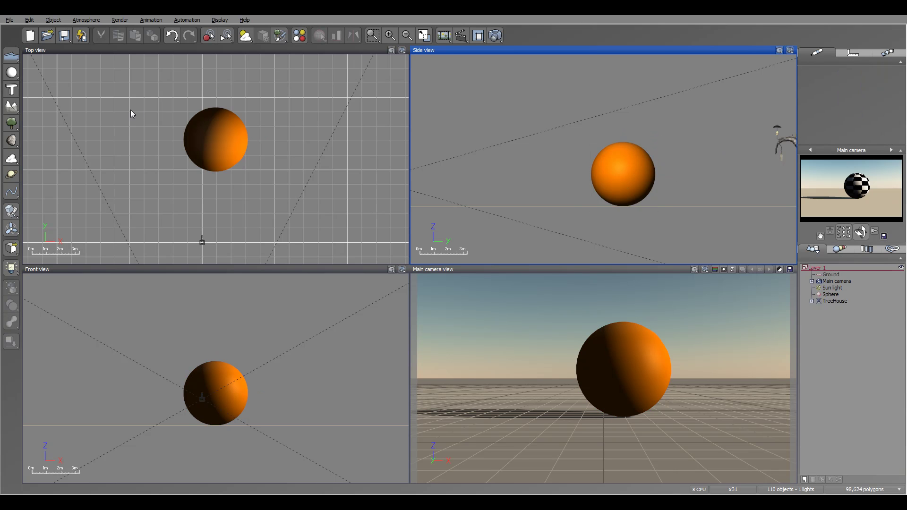
Add a second sphere, move it up and left of the first in the Top view, and give it a green display color.
{"action": "left_click", "coordinate": [12, 72]}
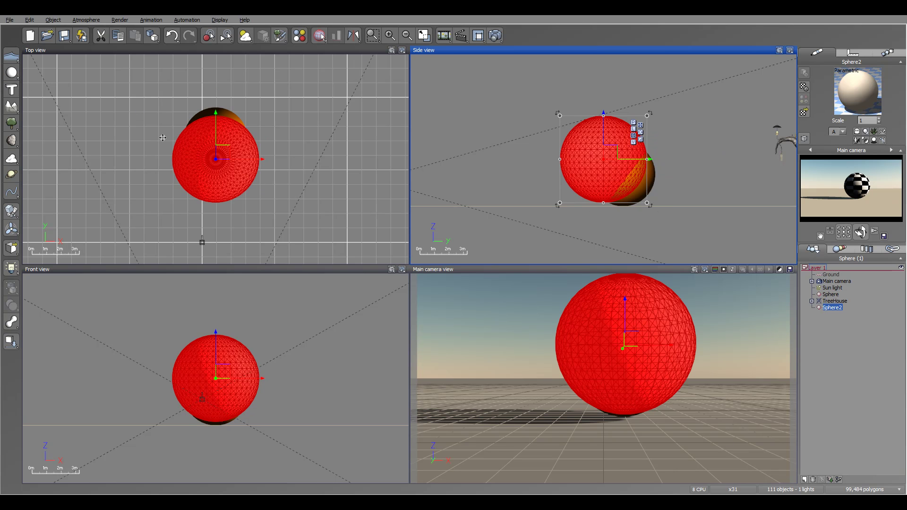
{"action": "left_click_drag", "start_coordinate": [208, 154], "coordinate": [129, 102]}
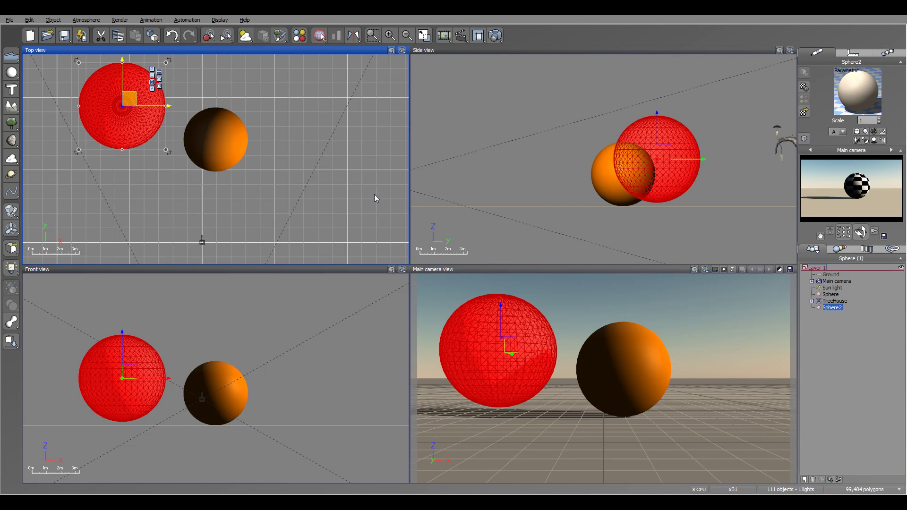
{"action": "left_click", "coordinate": [842, 132]}
{"action": "left_click", "coordinate": [843, 157]}
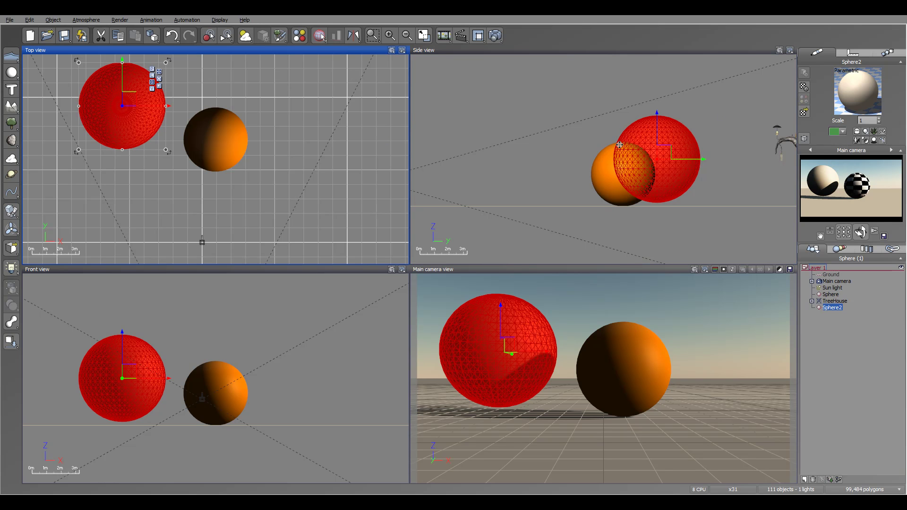
{"action": "left_click", "coordinate": [321, 136]}
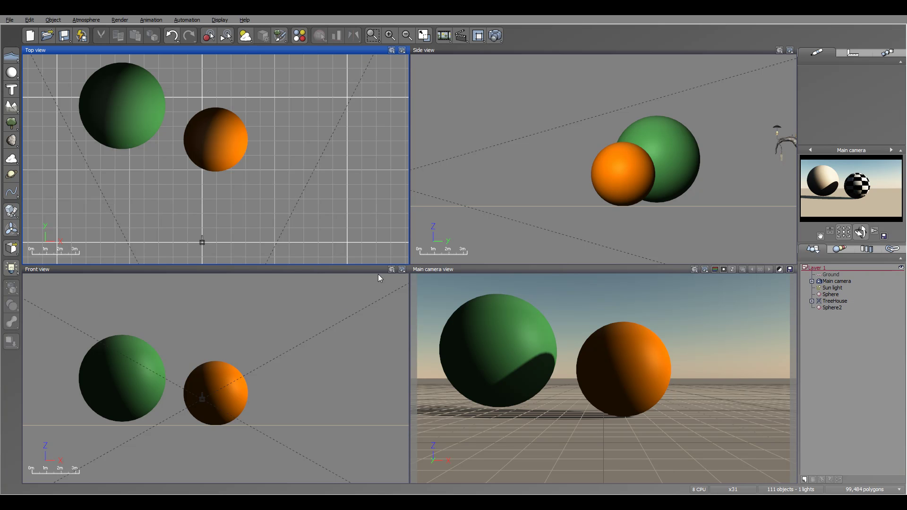
Select the orange sphere and examine its display options and its material in the Advanced Material Editor, discarding any changes.
{"action": "scroll", "coordinate": [257, 97], "scroll_direction": "down", "scroll_amount": 5}
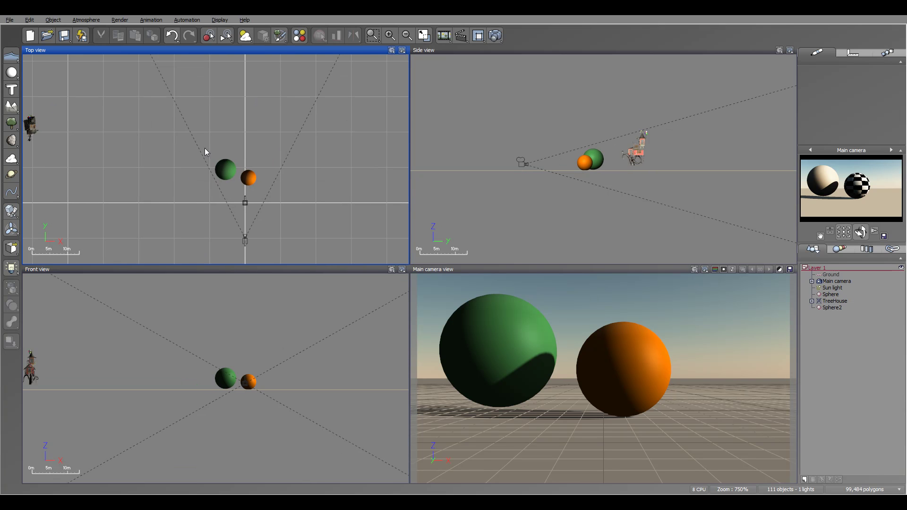
{"action": "left_click", "coordinate": [832, 295]}
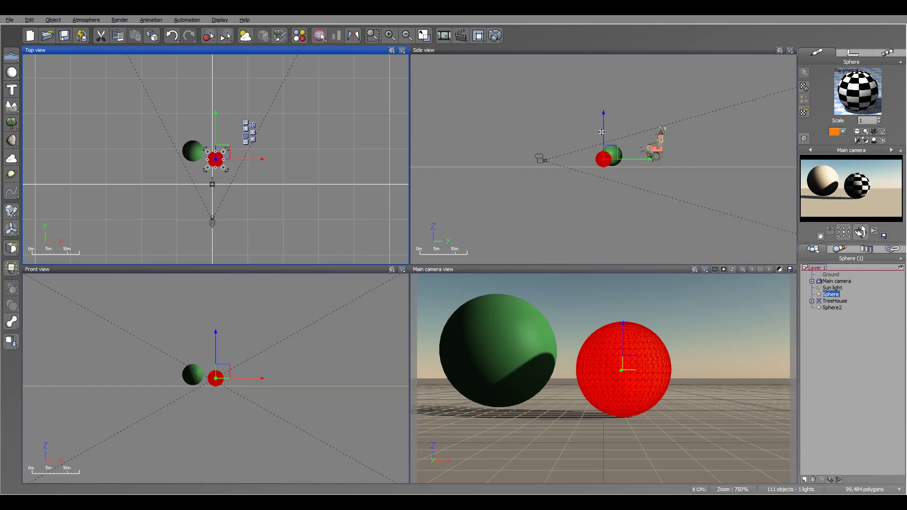
{"action": "left_click", "coordinate": [283, 141]}
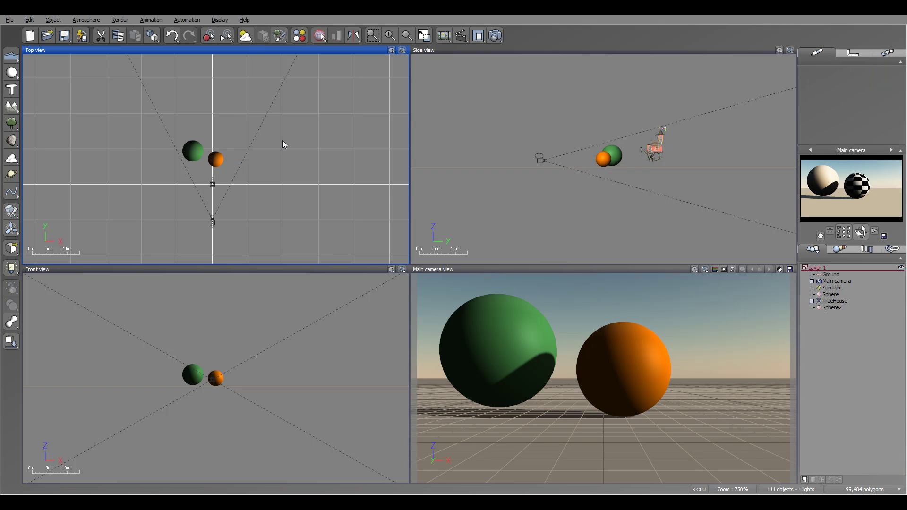
{"action": "left_click", "coordinate": [838, 295]}
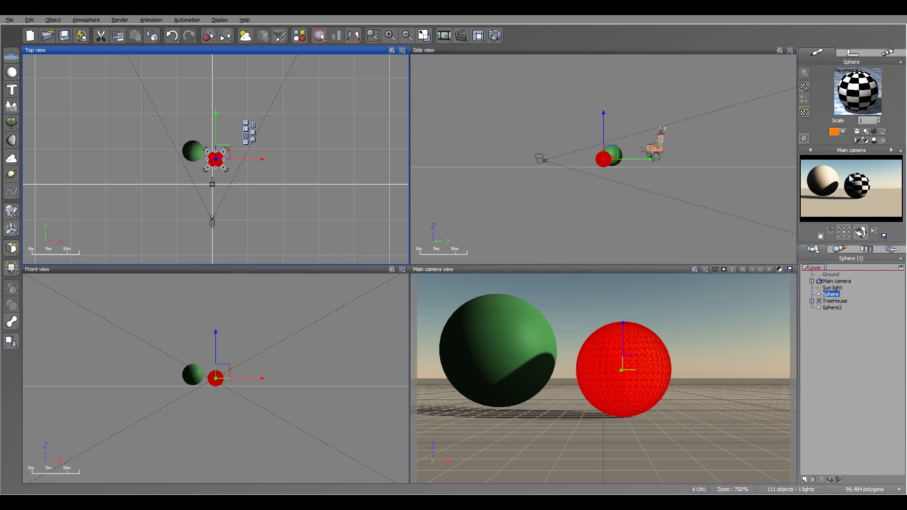
{"action": "left_click", "coordinate": [856, 132]}
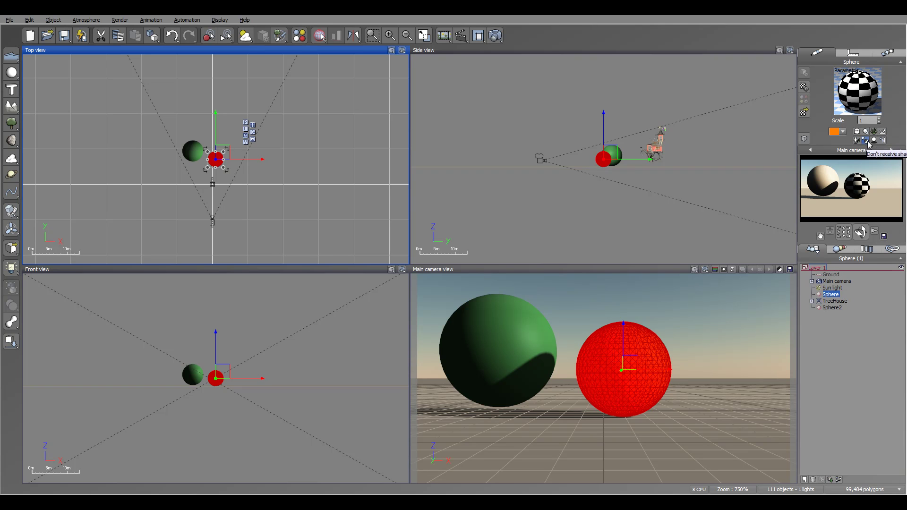
{"action": "double_click", "coordinate": [853, 94]}
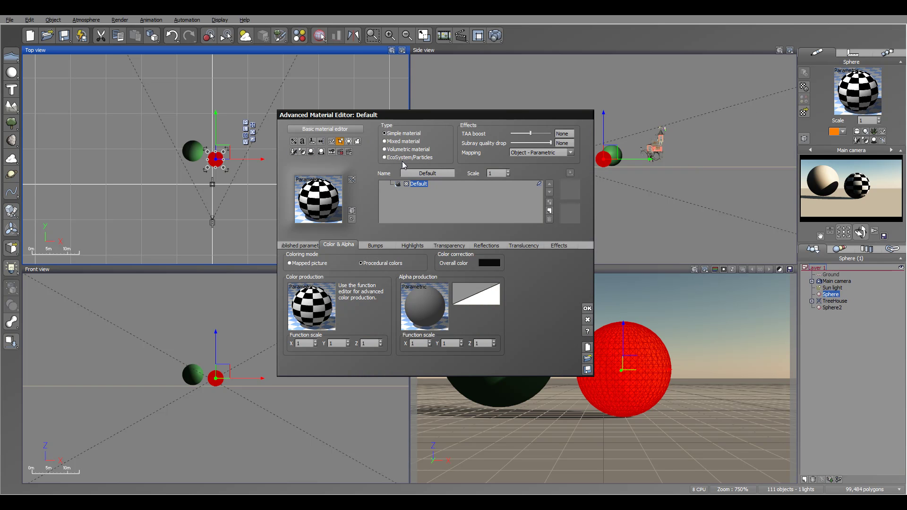
{"action": "left_click", "coordinate": [587, 319]}
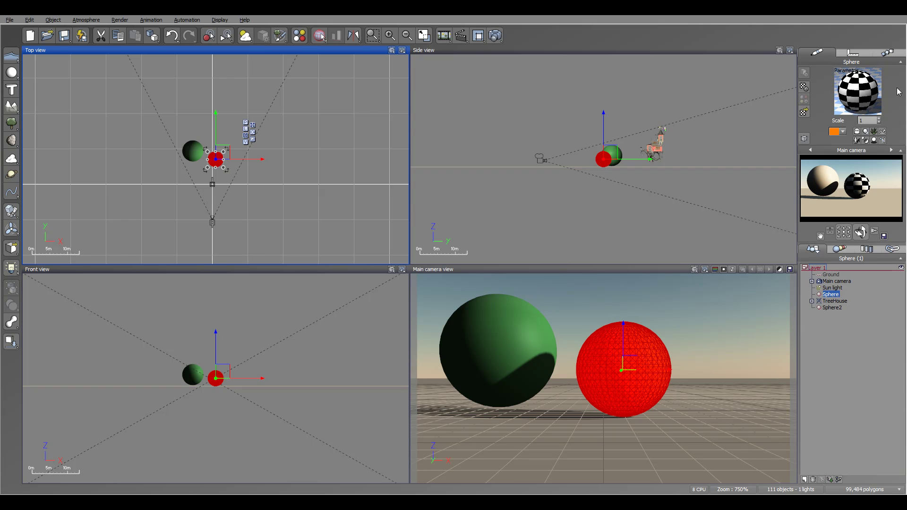
{"action": "left_click", "coordinate": [857, 132]}
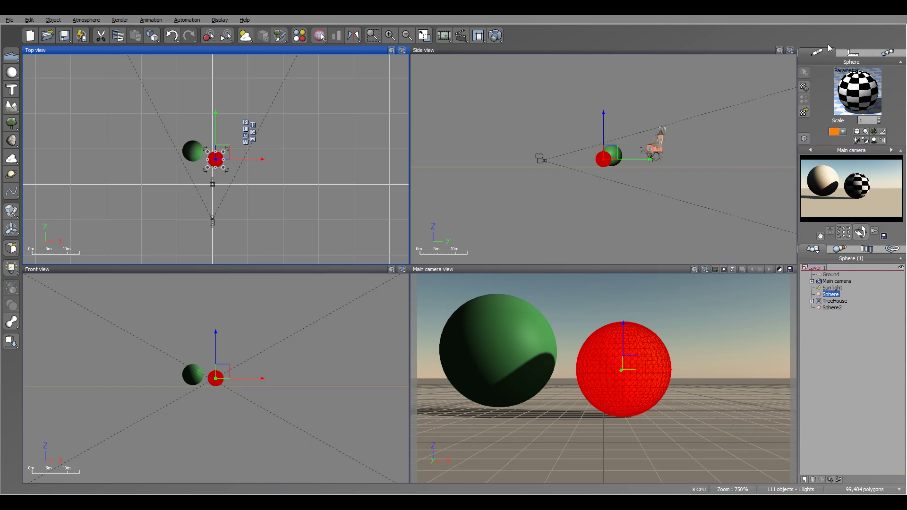
Move the checkered sphere farther from the camera to about X 1.7633 m, Y 14.292 m, Z 2.2783 m.
{"action": "left_click", "coordinate": [849, 53]}
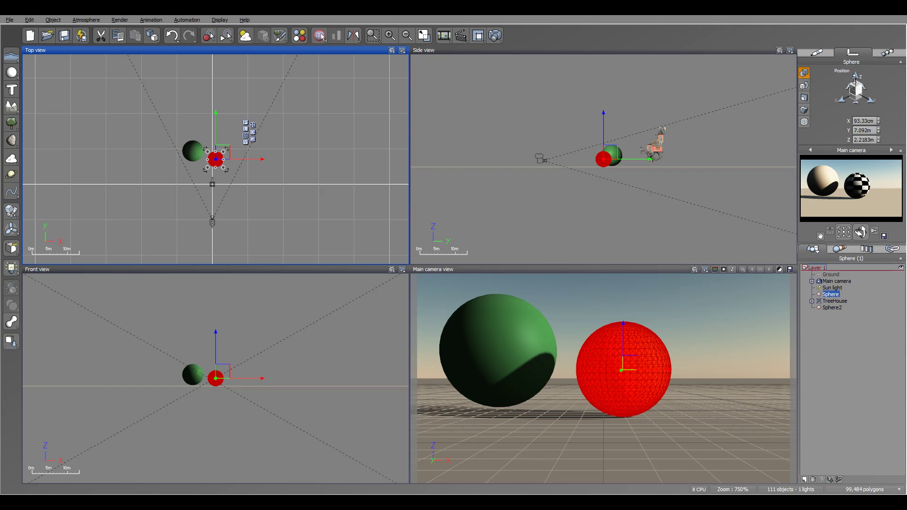
{"action": "right_click_drag", "start_coordinate": [317, 177], "coordinate": [407, 192]}
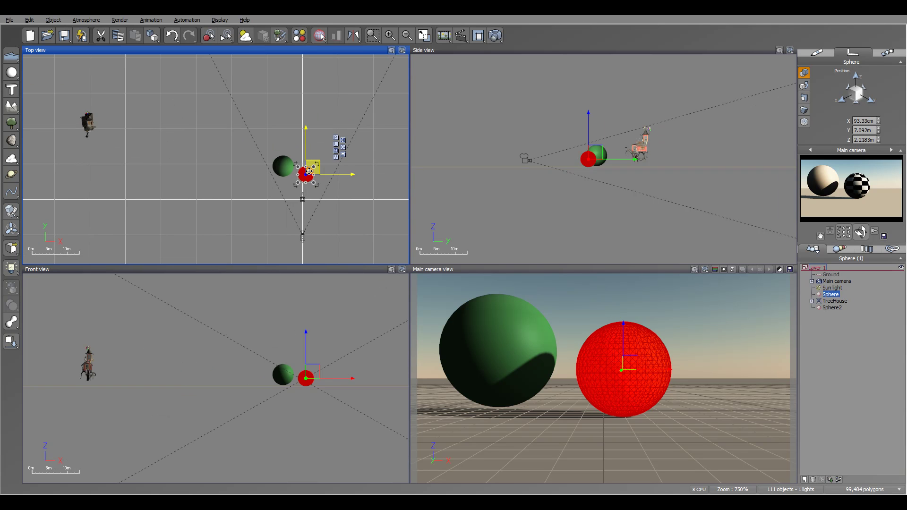
{"action": "left_click_drag", "start_coordinate": [312, 165], "coordinate": [311, 140]}
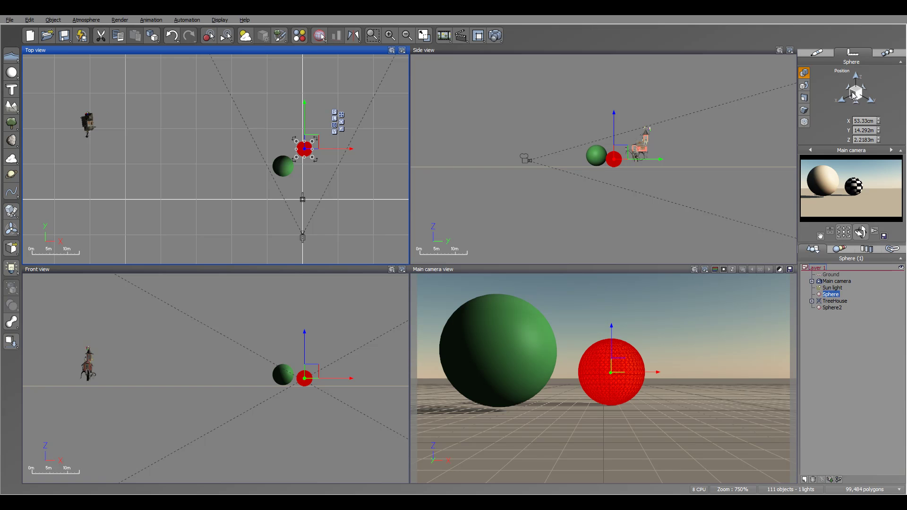
{"action": "left_click_drag", "start_coordinate": [836, 100], "coordinate": [856, 77]}
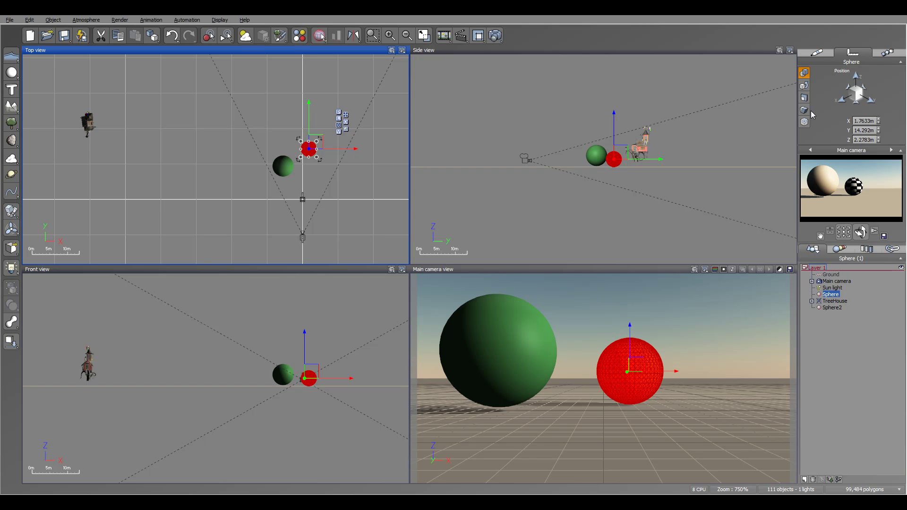
Review the checkered sphere's orientation and size settings, and twist it into a slanted, flattened ellipsoid.
{"action": "left_click", "coordinate": [804, 85]}
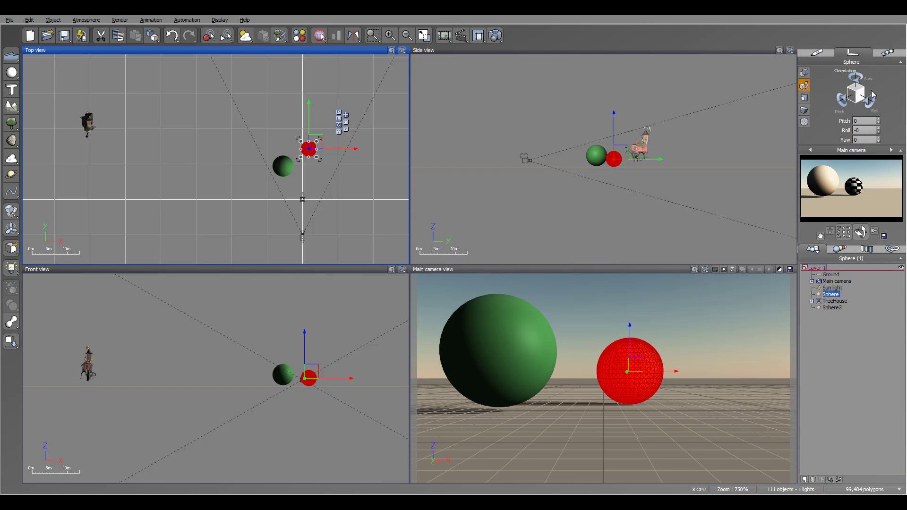
{"action": "left_click", "coordinate": [807, 99]}
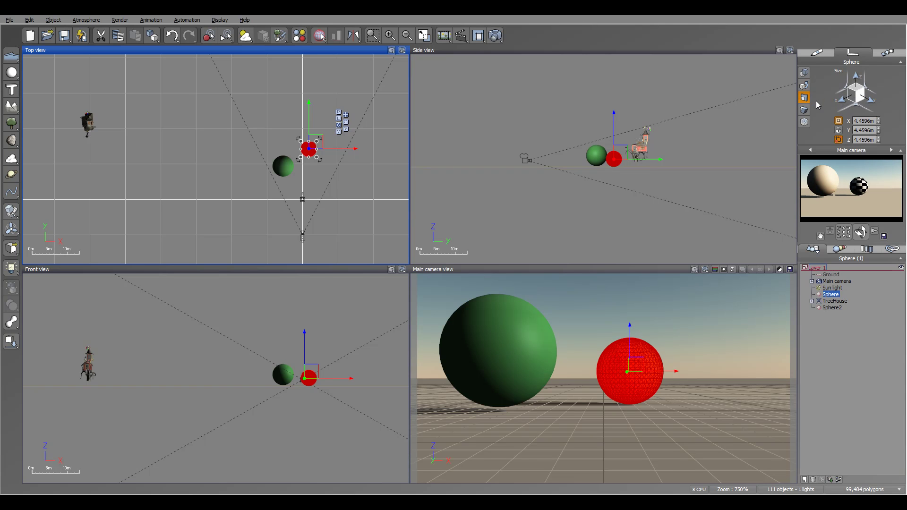
{"action": "left_click", "coordinate": [803, 111]}
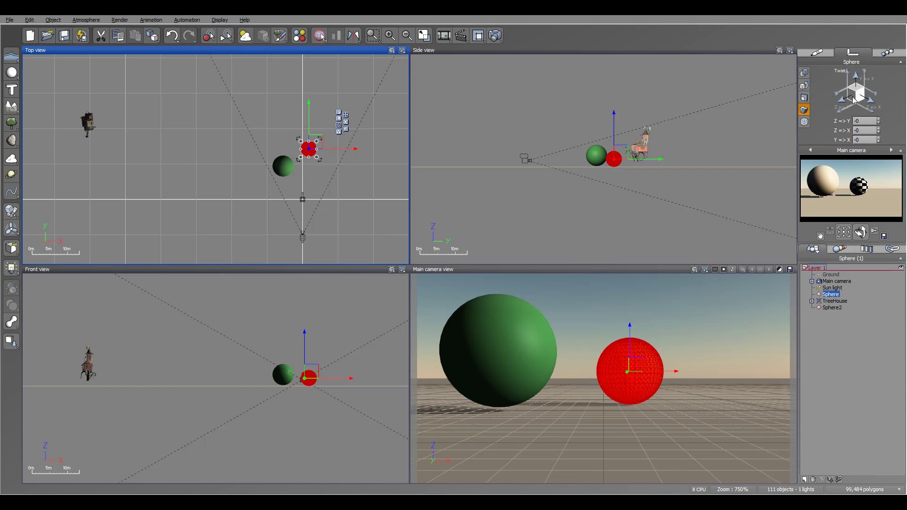
{"action": "left_click_drag", "start_coordinate": [842, 100], "coordinate": [828, 106]}
Show the pivot position settings and rotate the flattened sphere slightly clockwise in the Front view.
{"action": "left_click", "coordinate": [803, 123]}
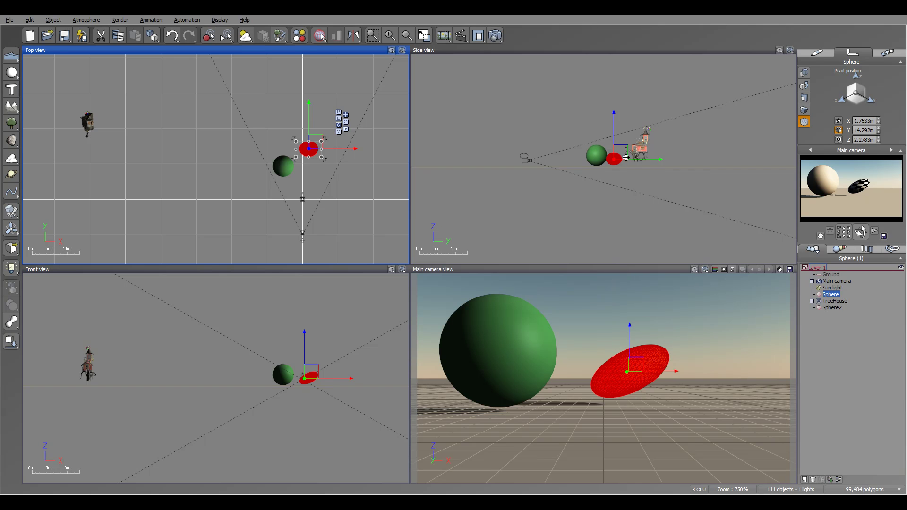
{"action": "right_click_drag", "start_coordinate": [320, 345], "coordinate": [297, 385]}
{"action": "scroll", "coordinate": [311, 342], "scroll_direction": "up", "scroll_amount": 3}
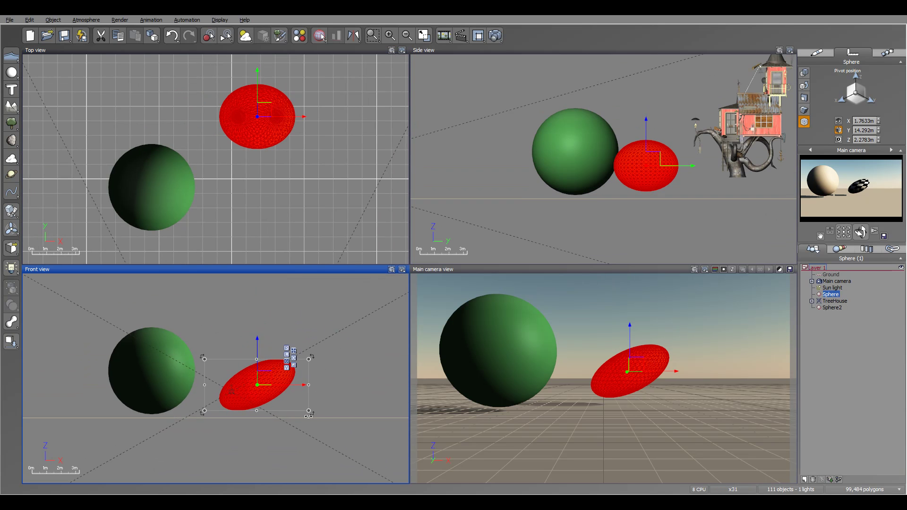
{"action": "left_click_drag", "start_coordinate": [314, 338], "coordinate": [321, 433]}
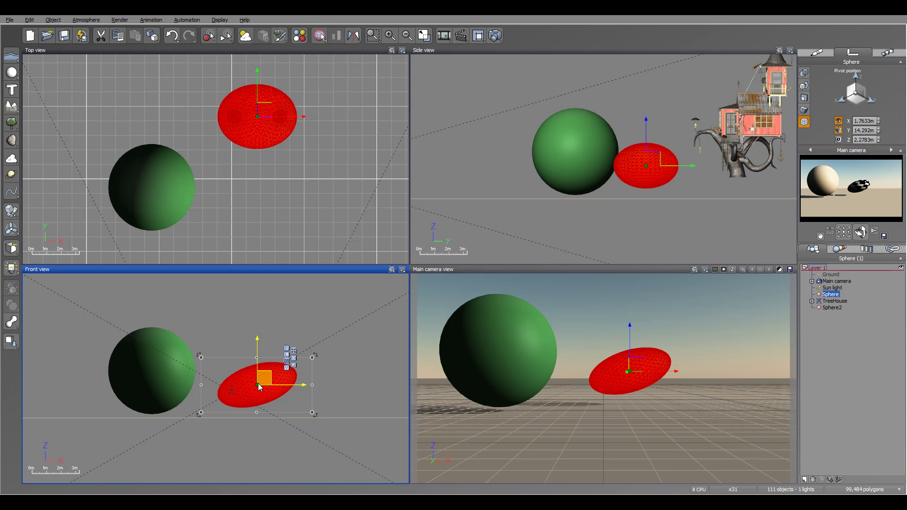
Move the flattened sphere's pivot to its lower-left corner in the Front view, about X -2.078 m, Z 39.03 cm, and reselect the sphere.
{"action": "left_click", "coordinate": [839, 124]}
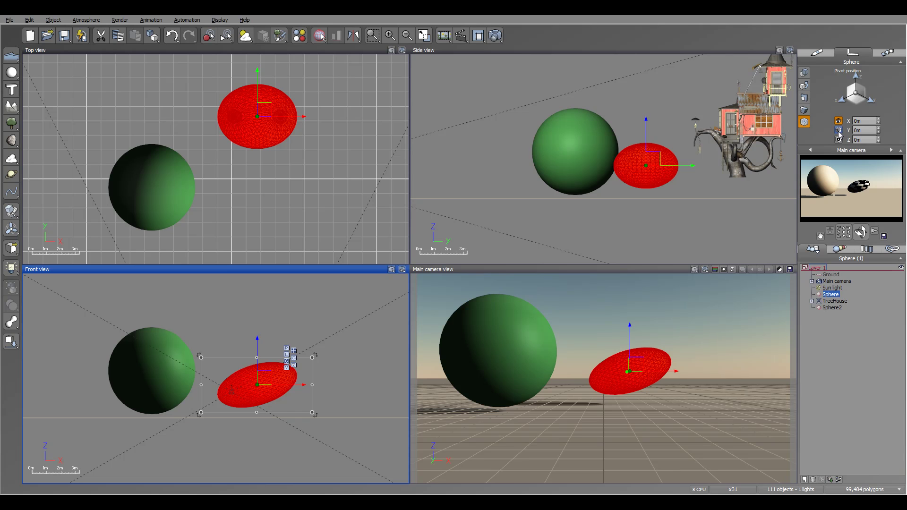
{"action": "key", "text": "ctrl+z"}
{"action": "left_click_drag", "start_coordinate": [257, 385], "coordinate": [201, 412]}
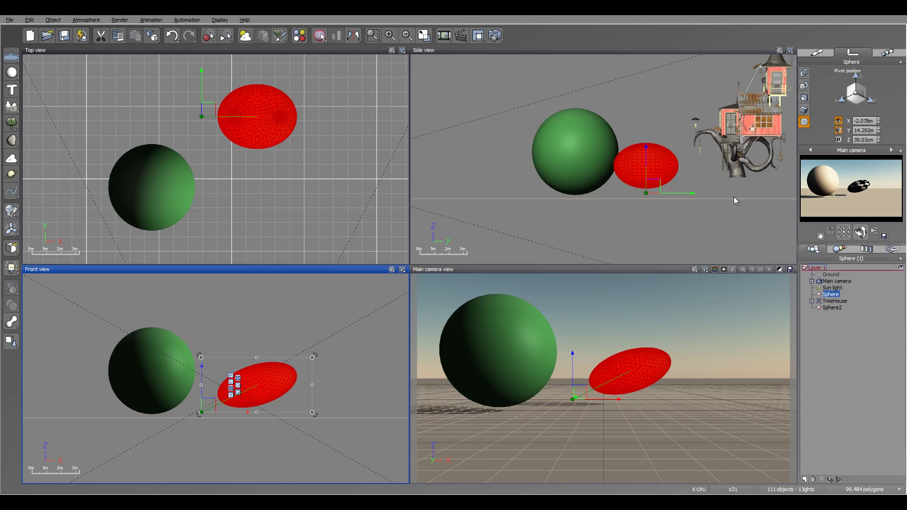
{"action": "left_click", "coordinate": [839, 130]}
{"action": "left_click", "coordinate": [322, 362]}
{"action": "left_click", "coordinate": [295, 379]}
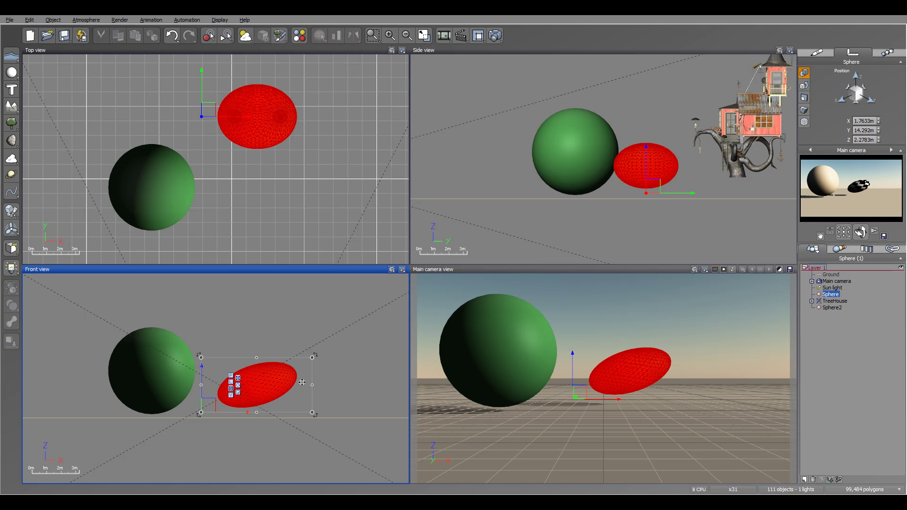
Rotate the flattened sphere counterclockwise about its offset pivot and raise it to about X -47.4 cm, Z 6.7556 m.
{"action": "left_click_drag", "start_coordinate": [309, 338], "coordinate": [294, 314]}
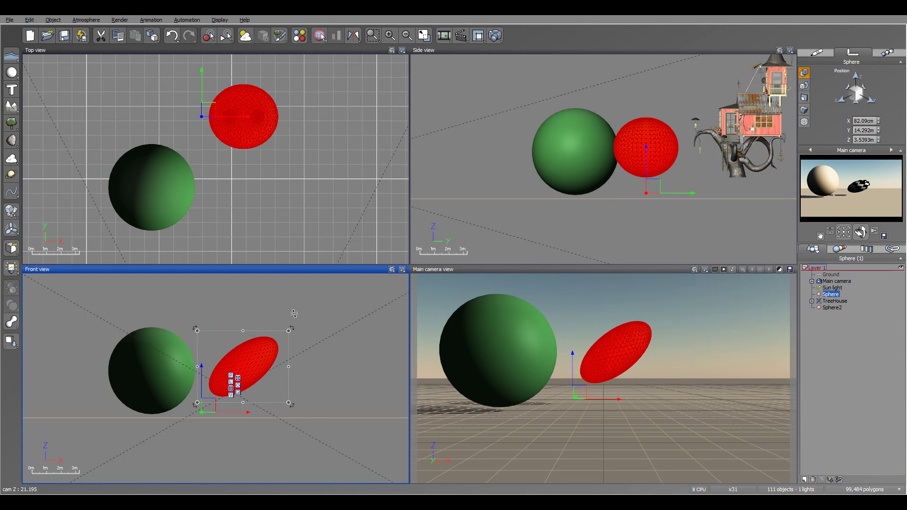
{"action": "right_click_drag", "start_coordinate": [312, 314], "coordinate": [350, 338]}
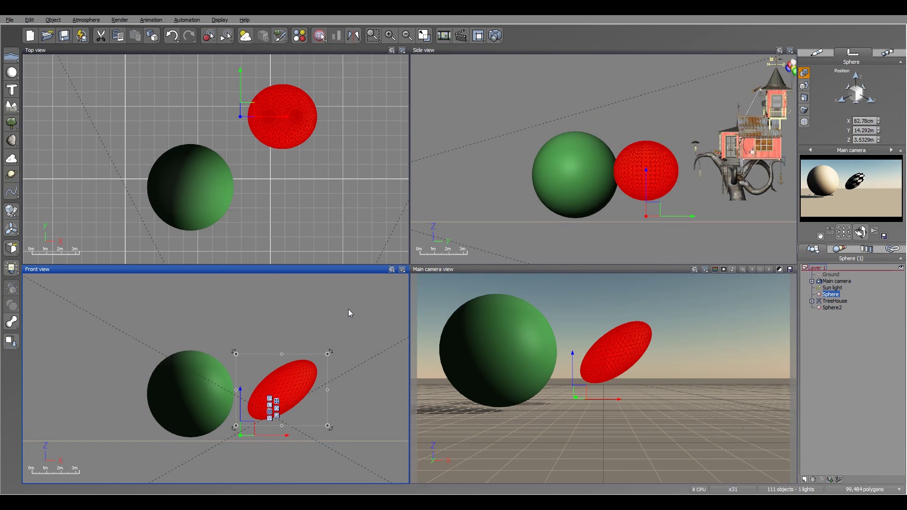
{"action": "left_click_drag", "start_coordinate": [298, 379], "coordinate": [279, 333]}
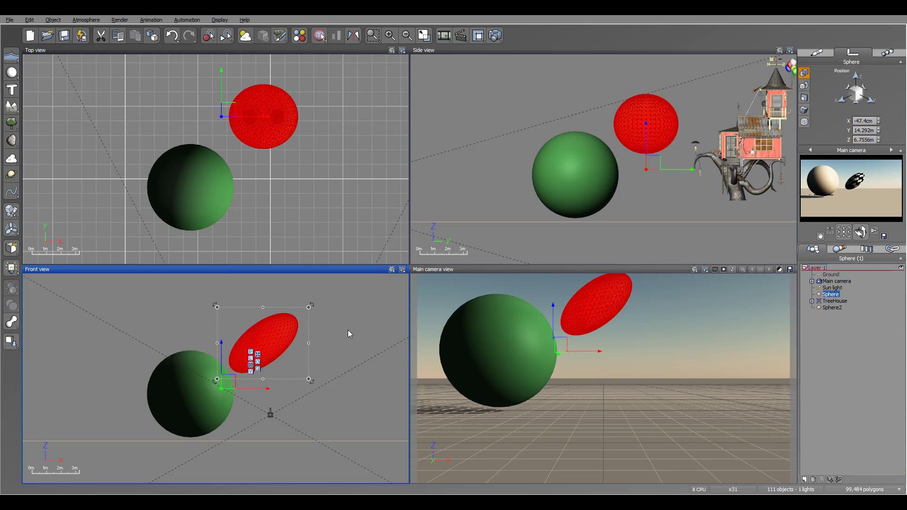
Rotate the raised flattened sphere slightly clockwise about its offset pivot in the Front view.
{"action": "right_click", "coordinate": [346, 350]}
{"action": "left_click", "coordinate": [308, 309]}
{"action": "left_click_drag", "start_coordinate": [315, 299], "coordinate": [295, 312]}
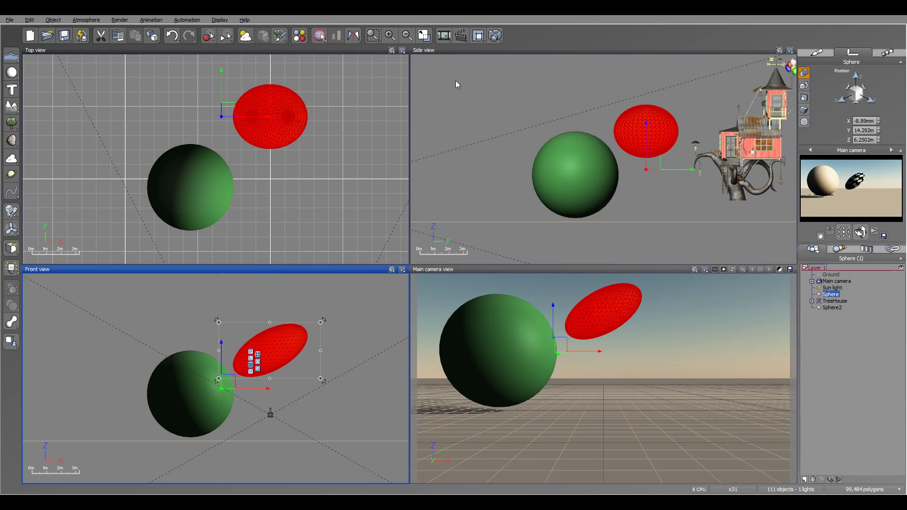
{"action": "left_click", "coordinate": [625, 116]}
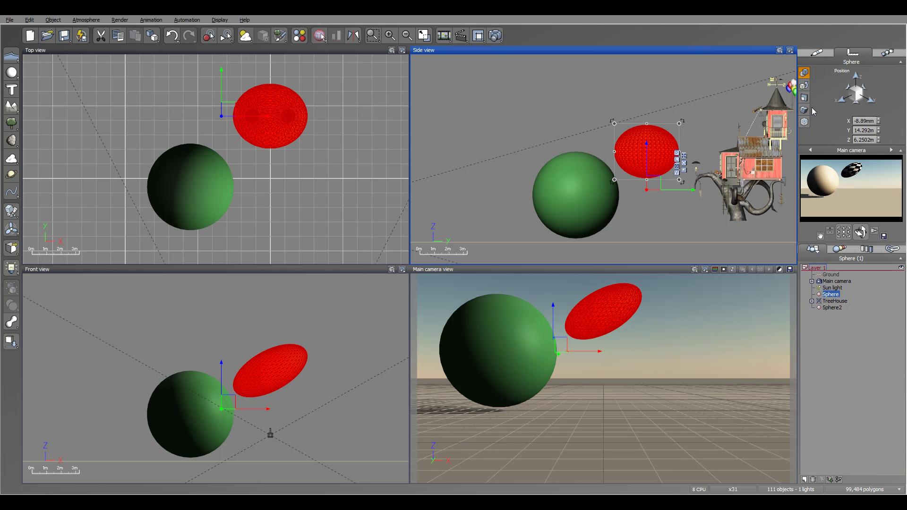
Review the motion types offered for the flattened sphere, keep it Not animated, and return to its material settings.
{"action": "left_click", "coordinate": [890, 54]}
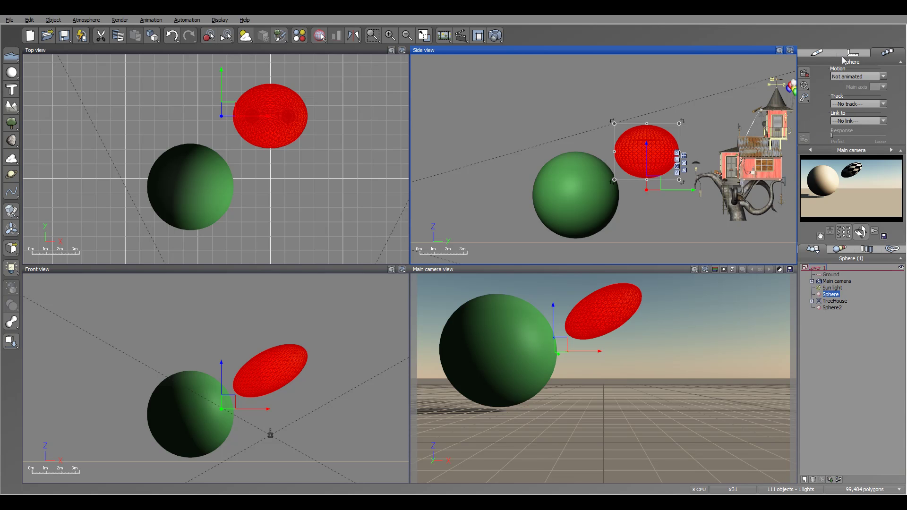
{"action": "left_click", "coordinate": [883, 77]}
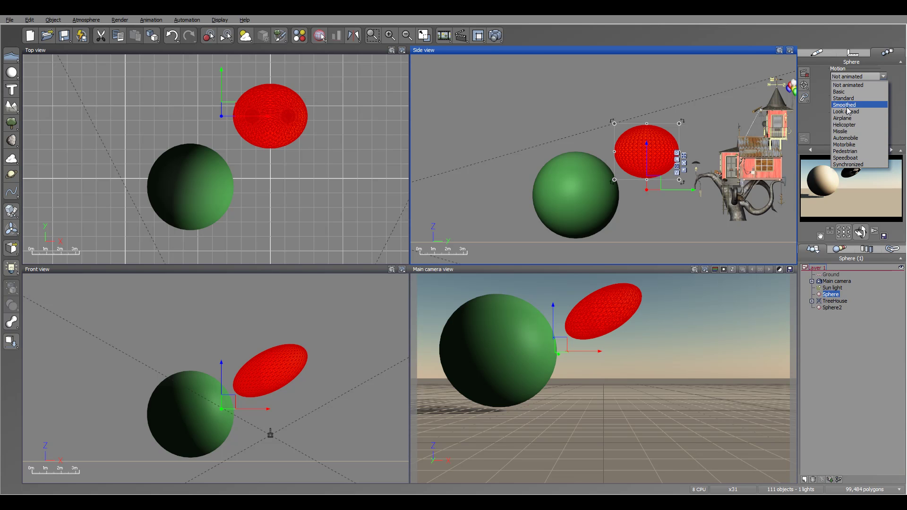
{"action": "left_click", "coordinate": [901, 76]}
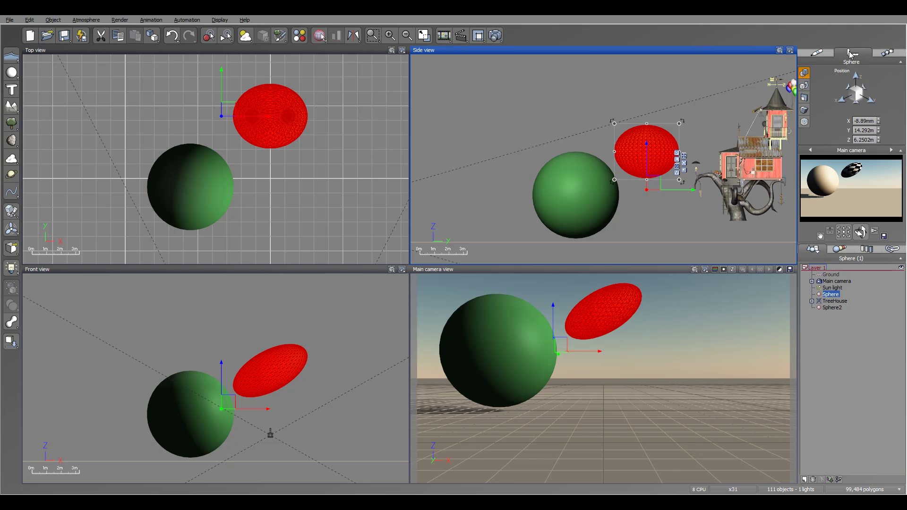
{"action": "left_click", "coordinate": [817, 52]}
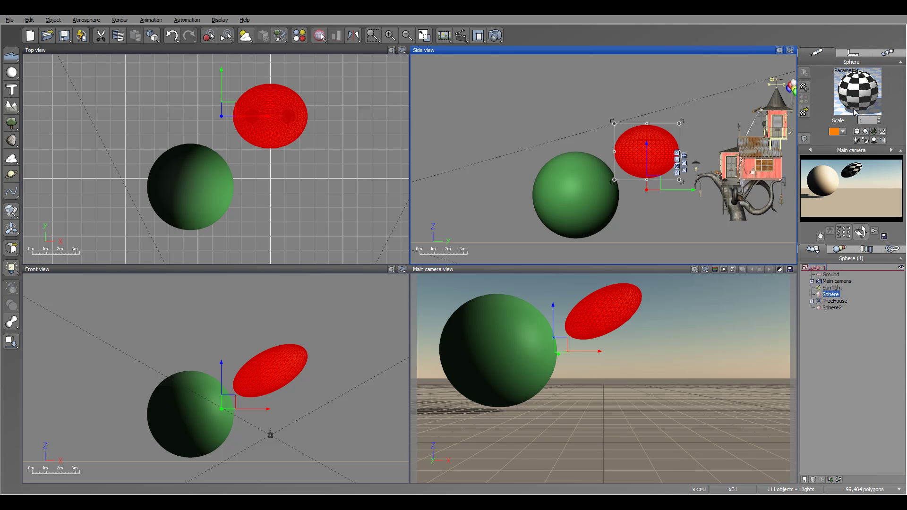